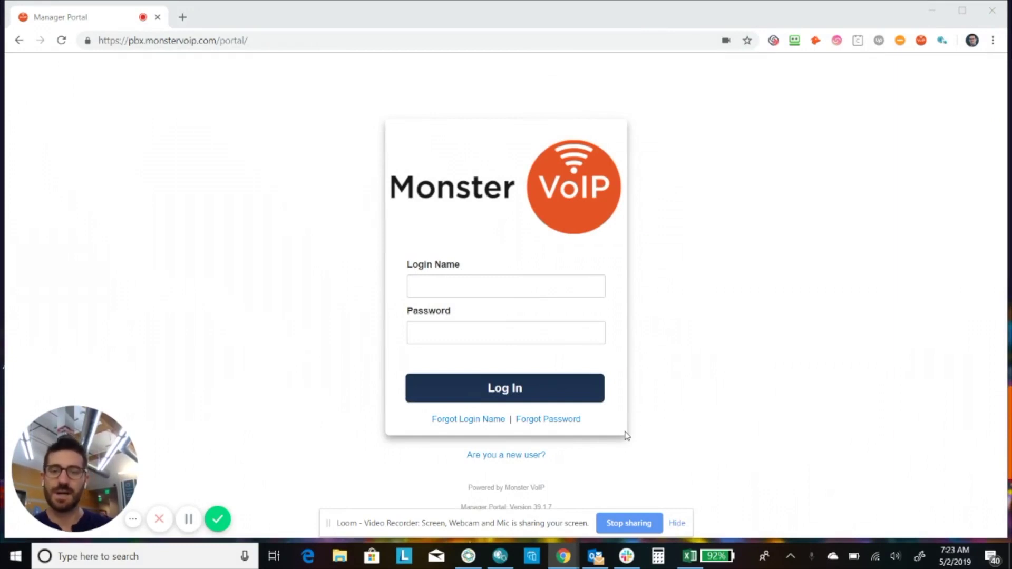
# - Log in using the autofilled saved login name and the account password
pyautogui.click(501, 290)
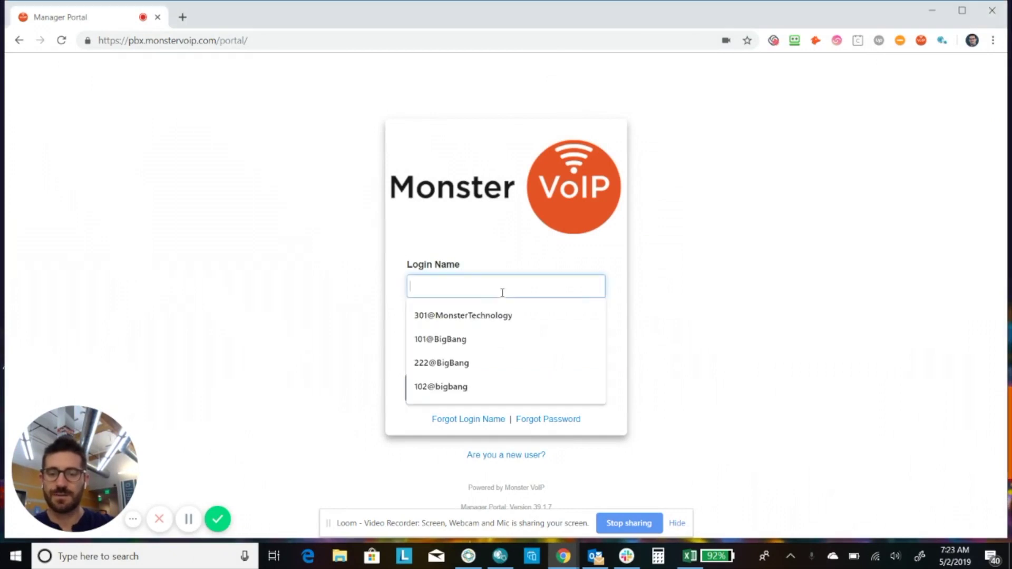
pyautogui.click(496, 315)
pyautogui.click(492, 343)
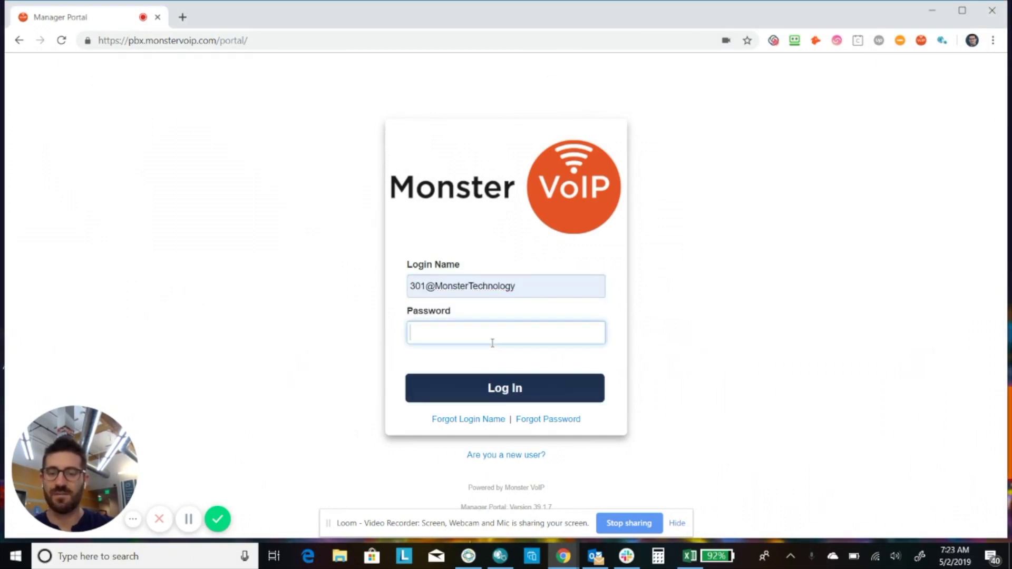
pyautogui.write('•••••••')
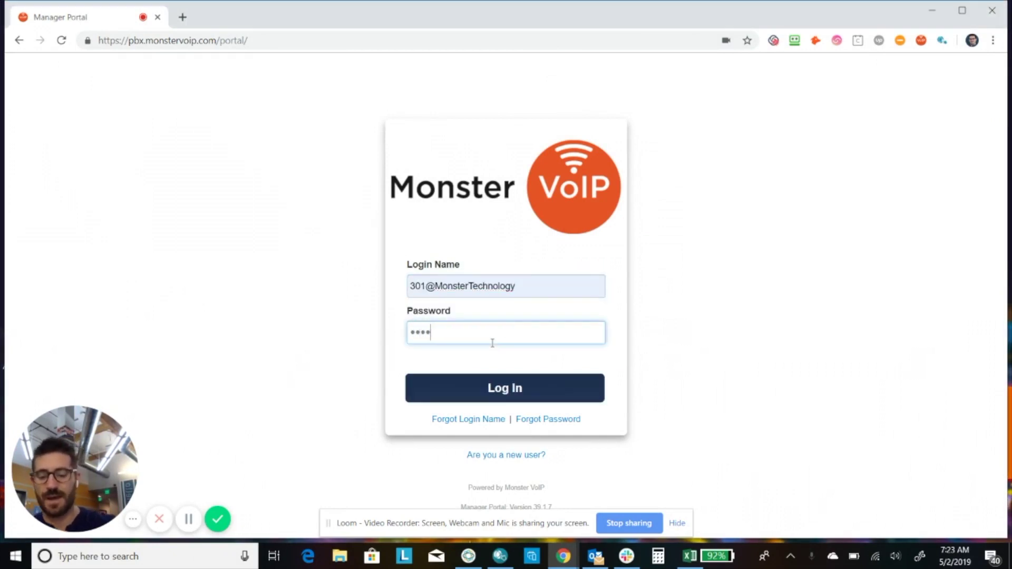
pyautogui.write('•••••••')
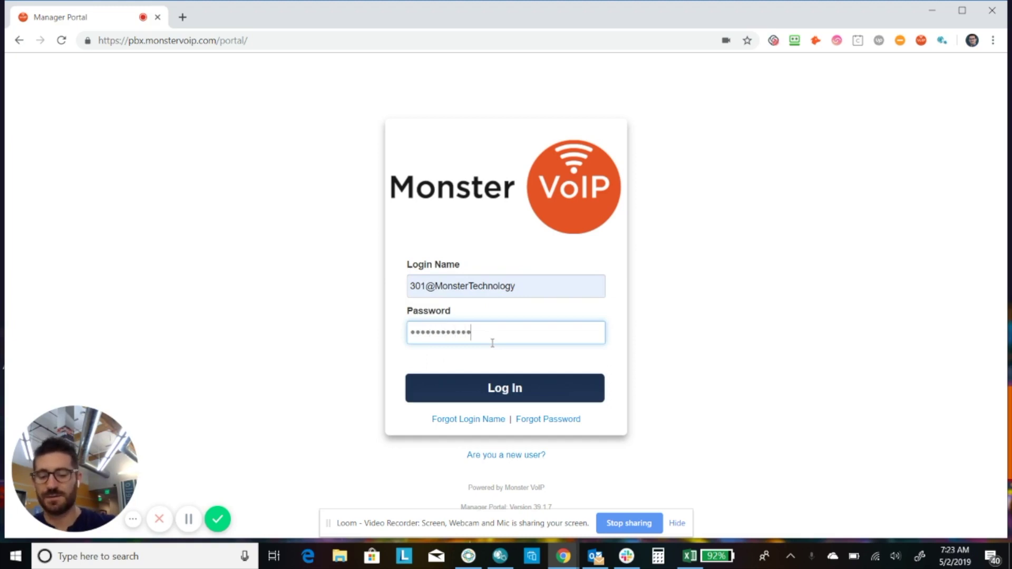
pyautogui.press('Return')
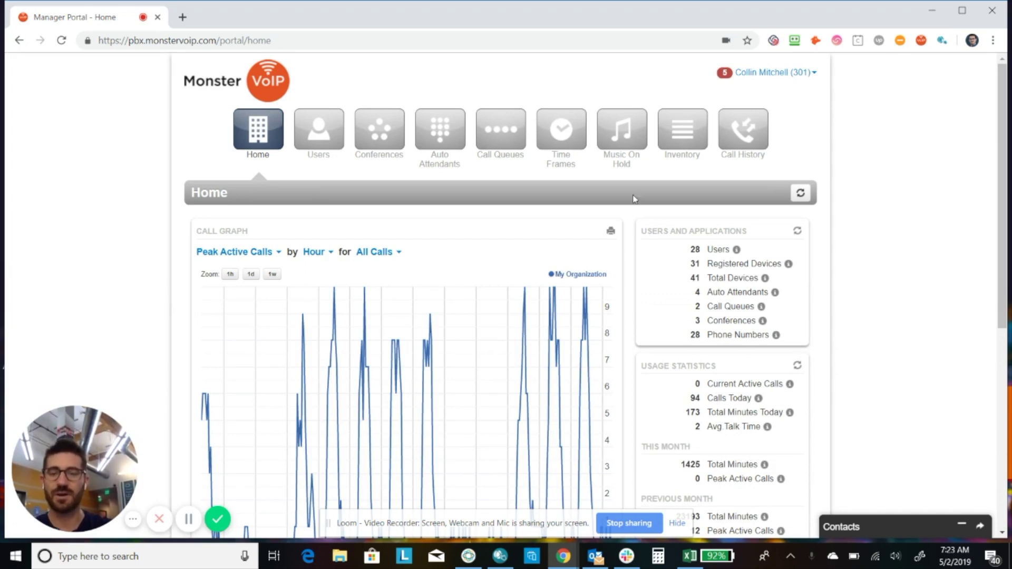
# - Open the Auto Attendants page from the top navigation bar
pyautogui.click(447, 153)
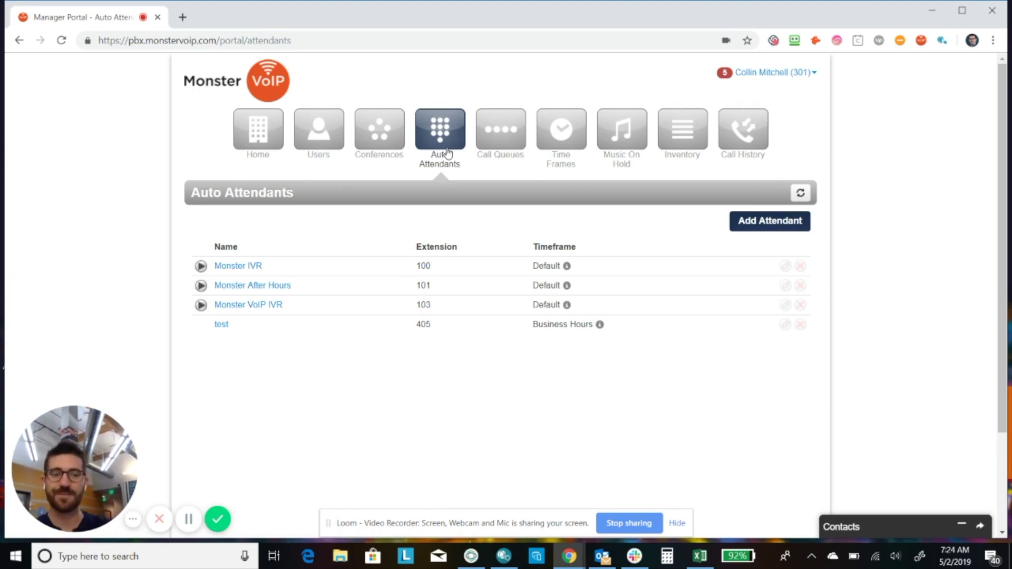
# - Add a new auto attendant named 'Test IVR' with extension 406
pyautogui.click(771, 221)
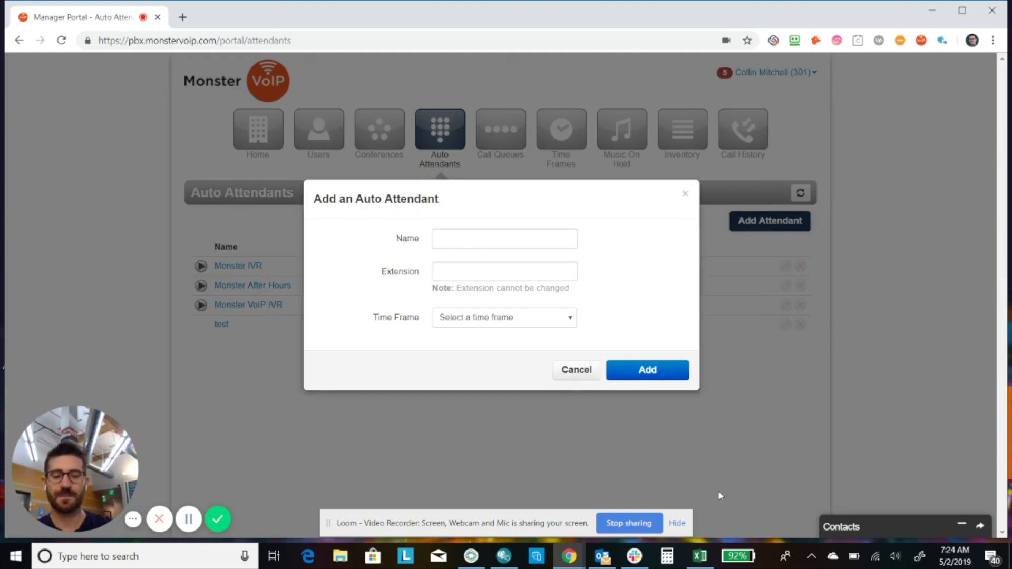
pyautogui.click(461, 245)
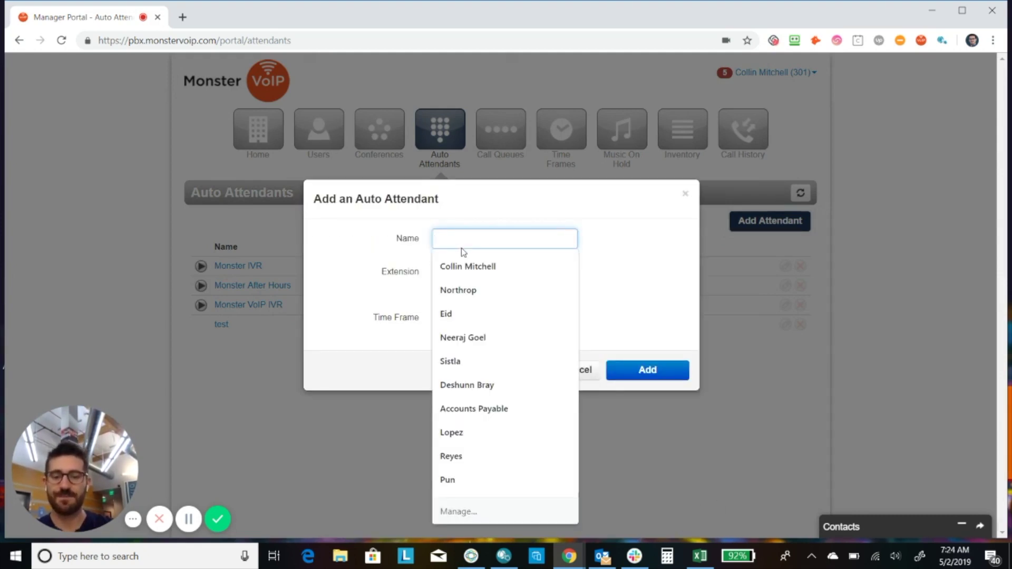
pyautogui.write('Test')
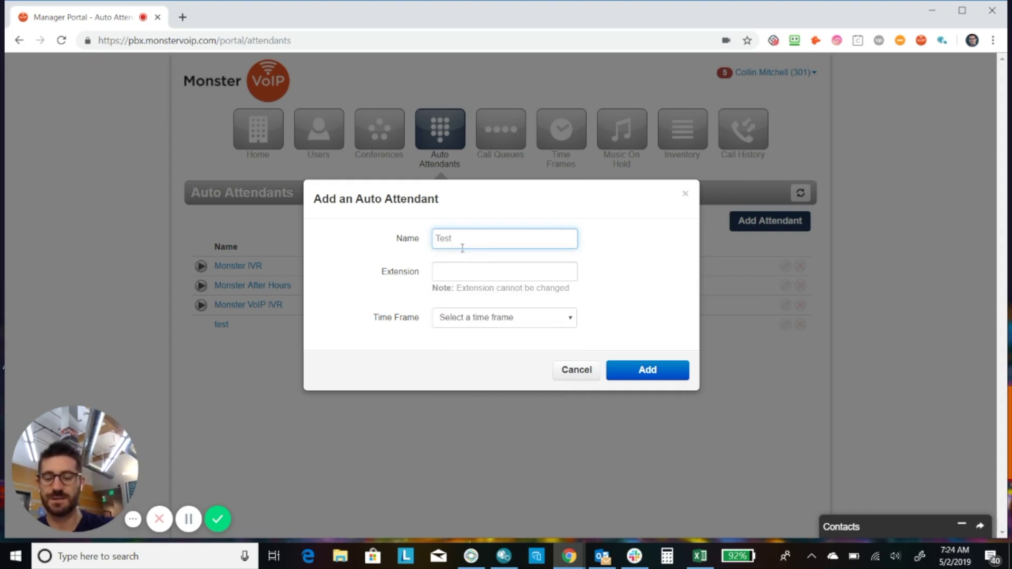
pyautogui.write(' IVR')
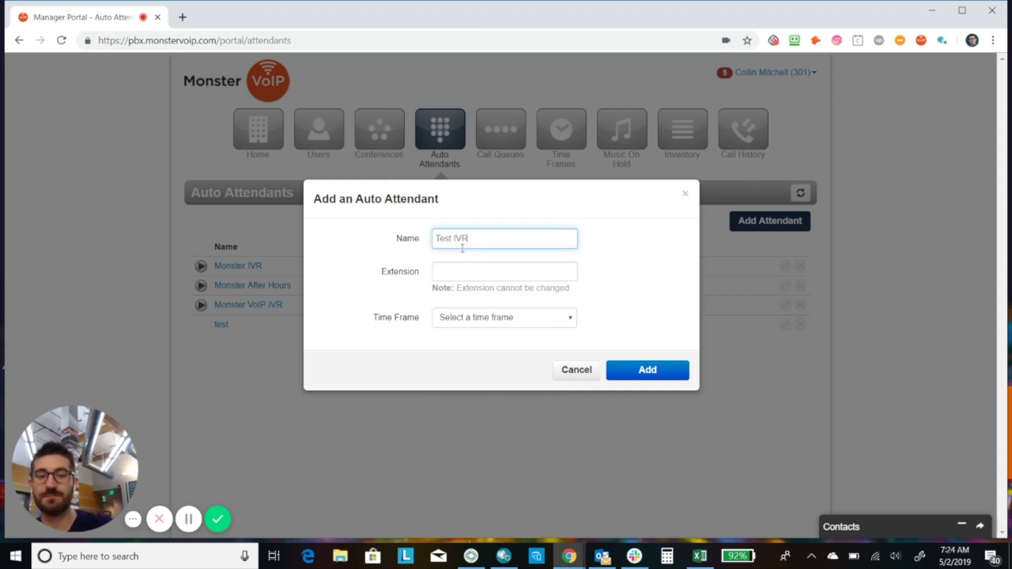
pyautogui.click(461, 279)
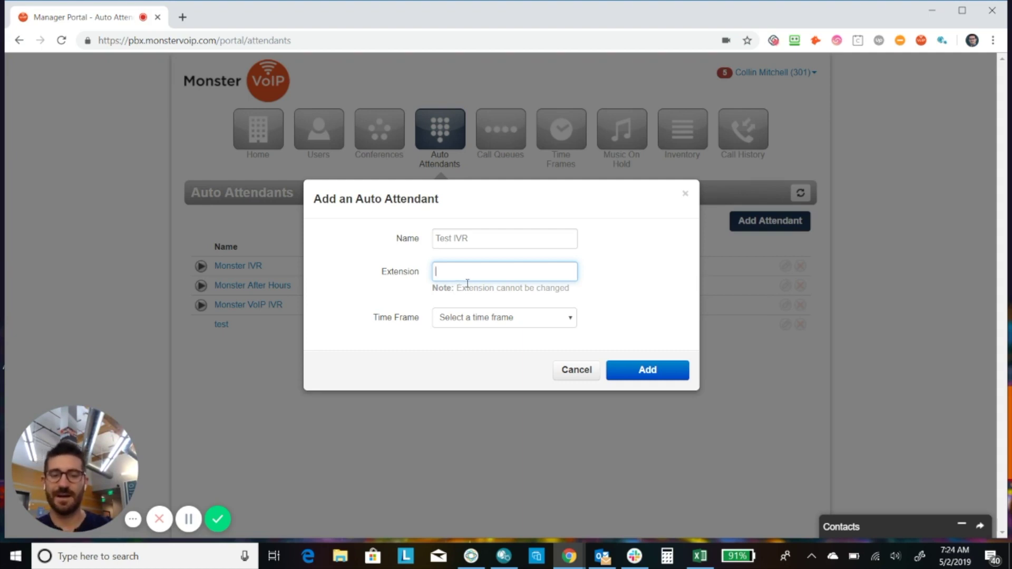
pyautogui.write('4')
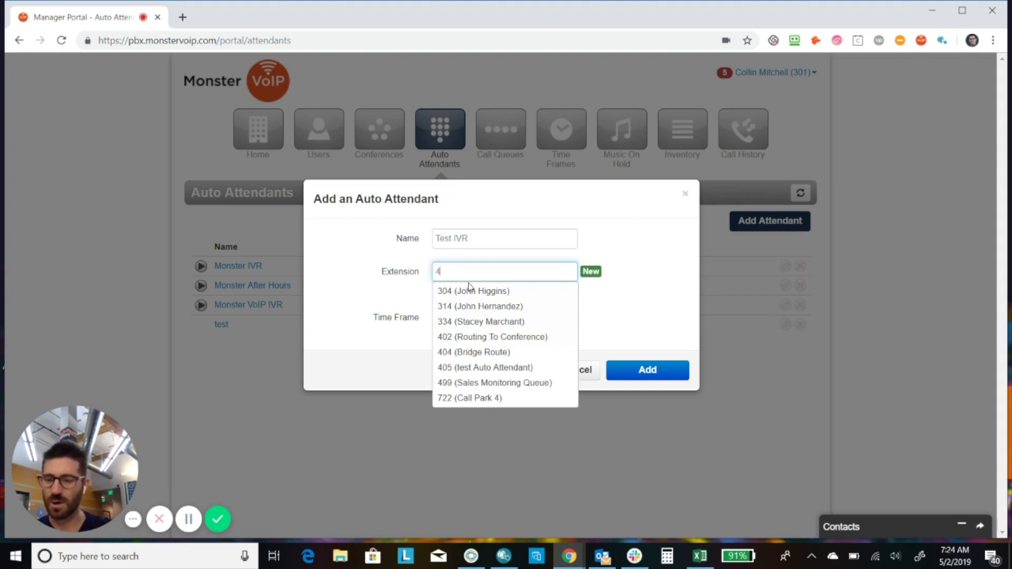
pyautogui.write('06')
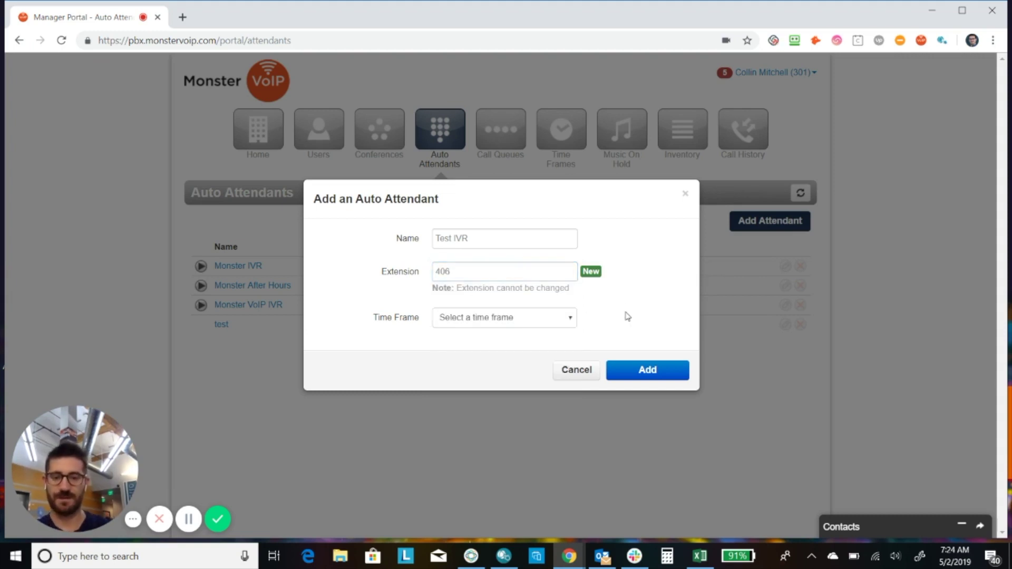
pyautogui.click(478, 324)
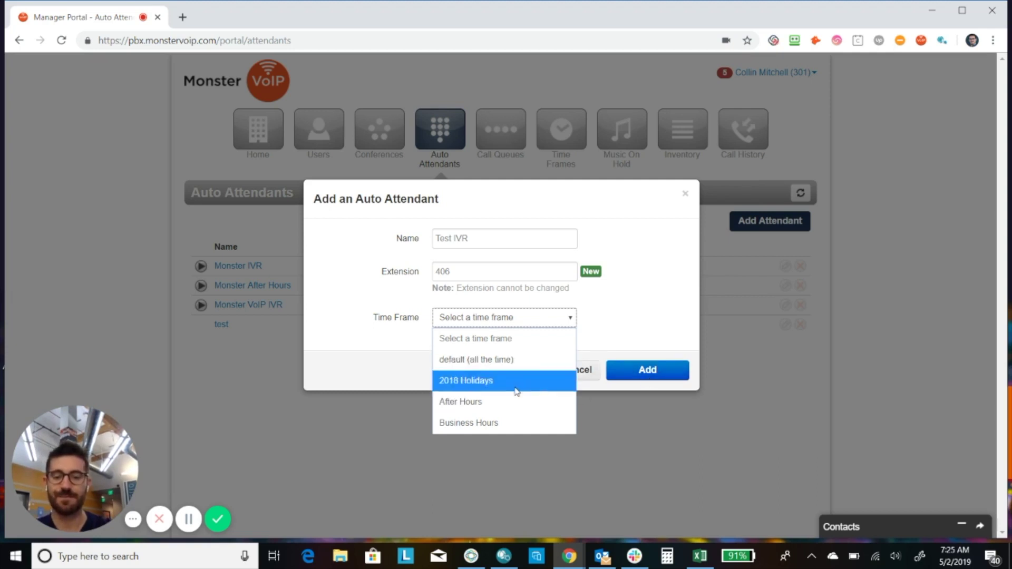
# - Choose Business Hours as the time frame and create the attendant
pyautogui.click(496, 423)
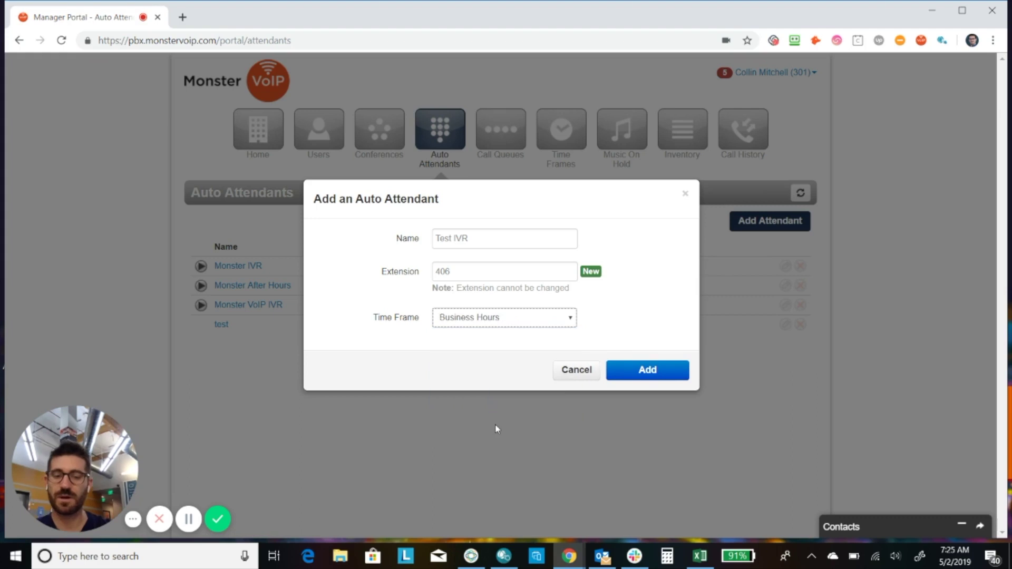
pyautogui.click(664, 375)
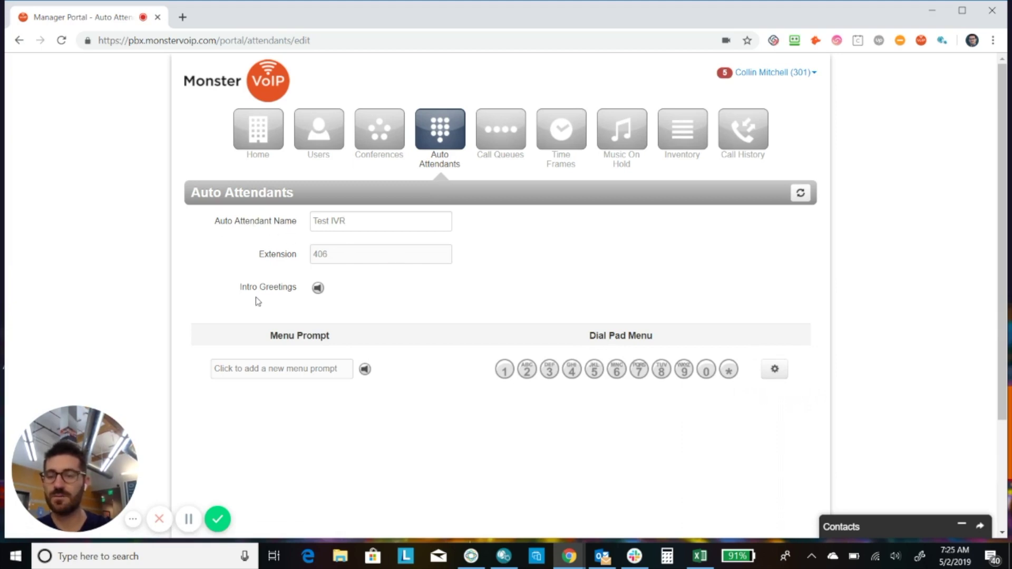
# - Let Test IVR's edit page load with its greeting, menu prompt and dial-pad settings
pyautogui.moveTo(238, 287); pyautogui.dragTo(305, 294)
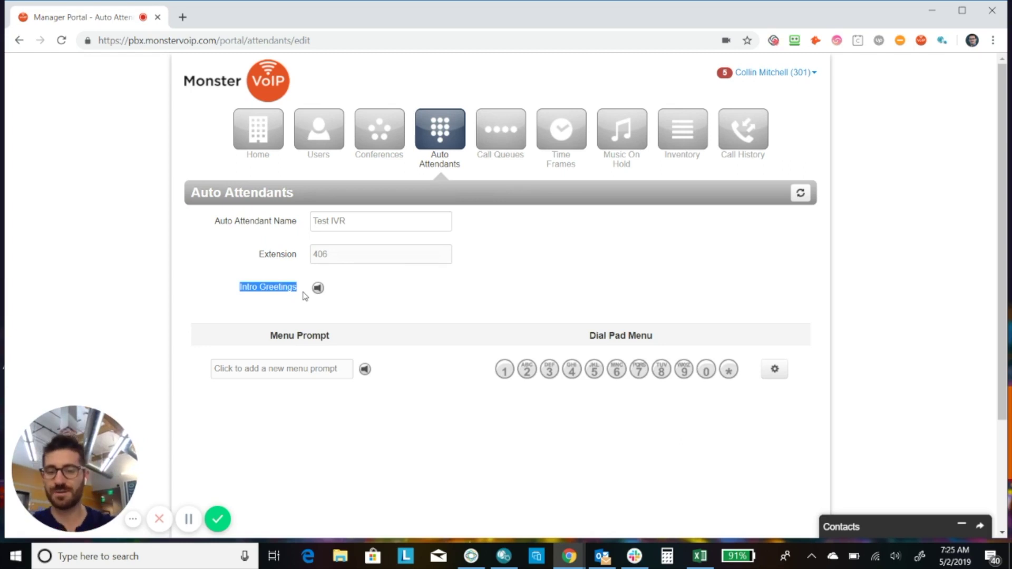
# - Open the intro greetings manager and begin adding a new greeting
pyautogui.click(318, 294)
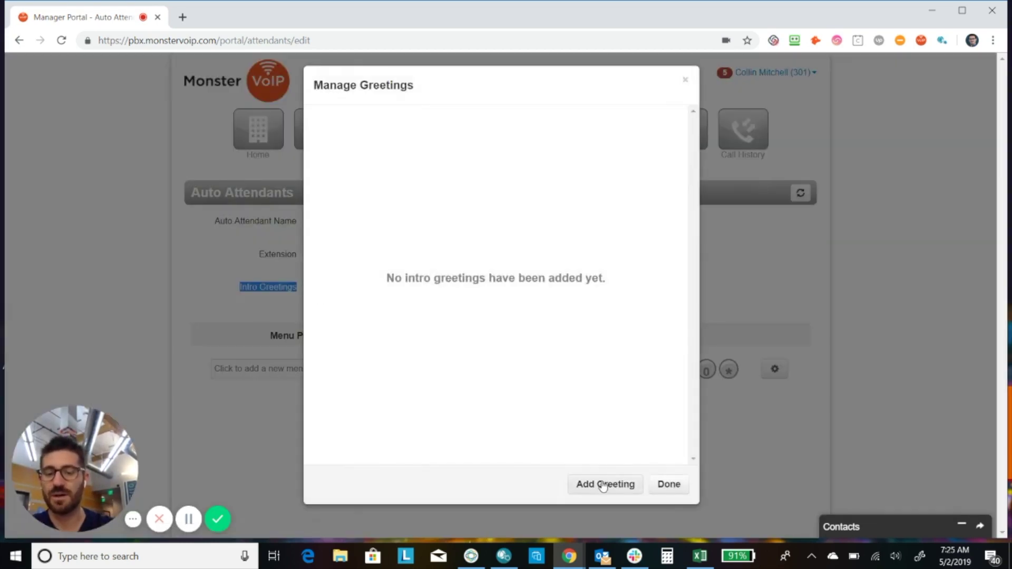
pyautogui.click(603, 485)
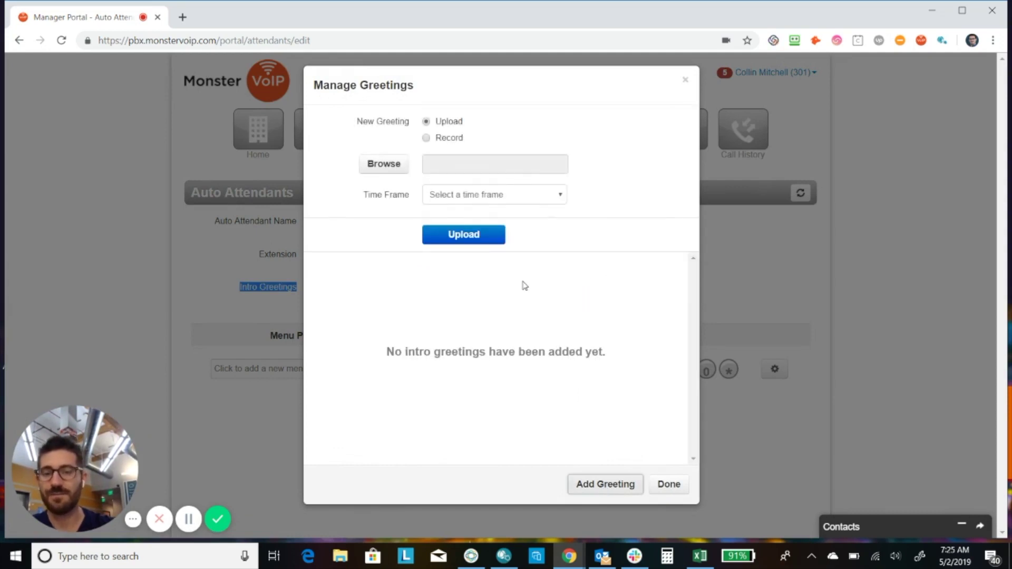
pyautogui.rightClick(466, 196)
pyautogui.click(452, 196)
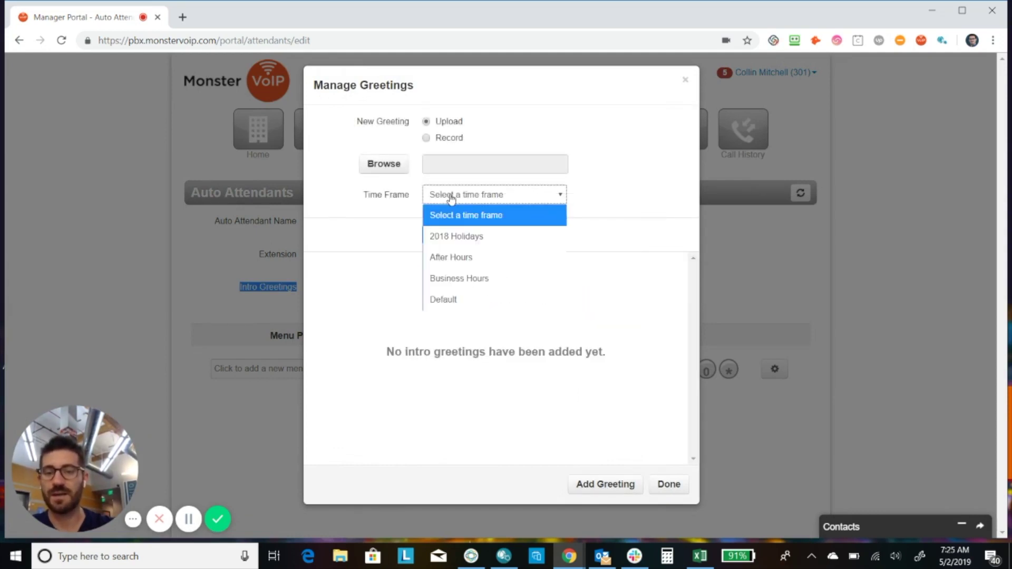
pyautogui.click(494, 137)
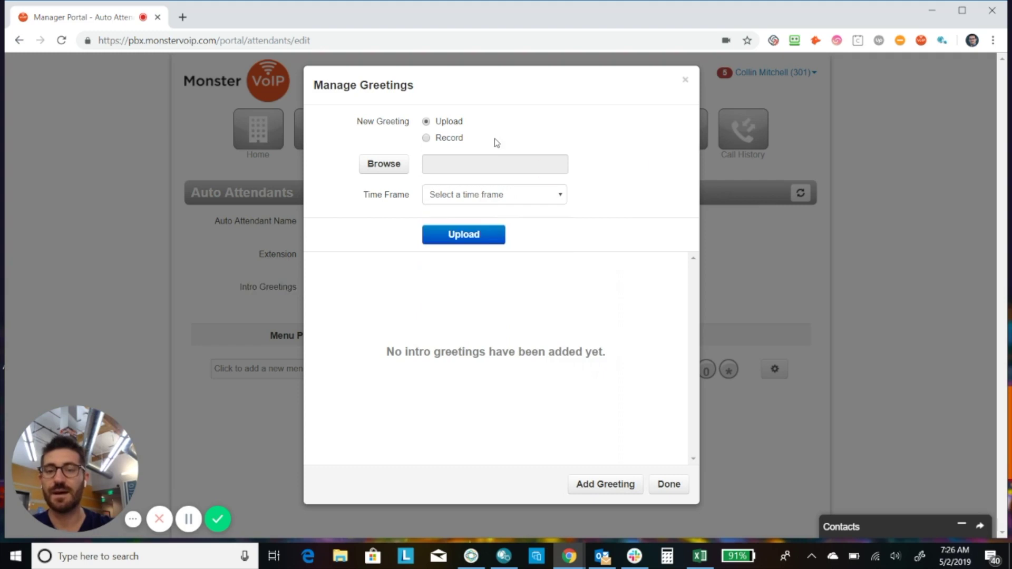
# - Try phone recording with Business Hours and callback 424, then close without adding
pyautogui.click(428, 138)
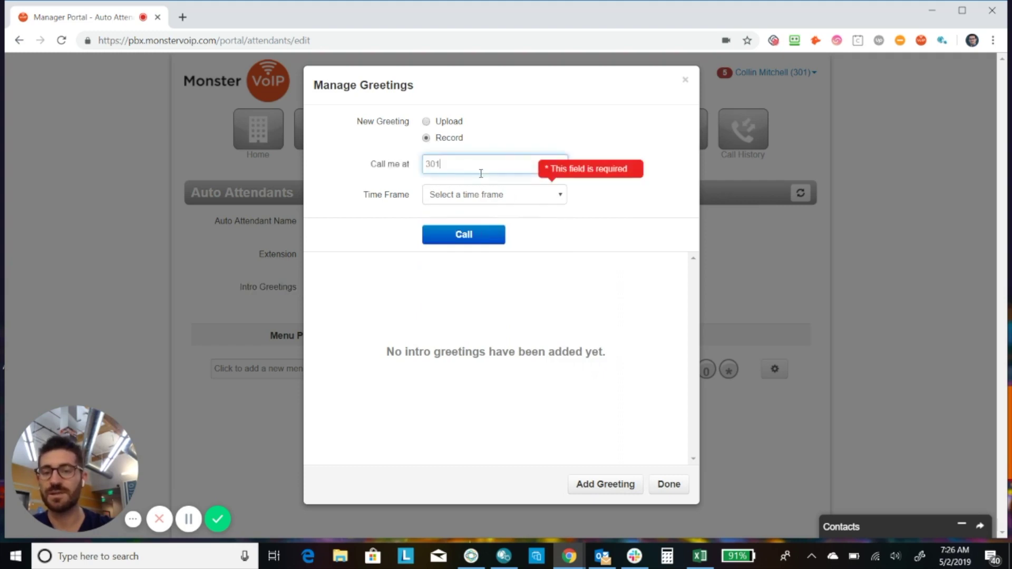
pyautogui.doubleClick(481, 171)
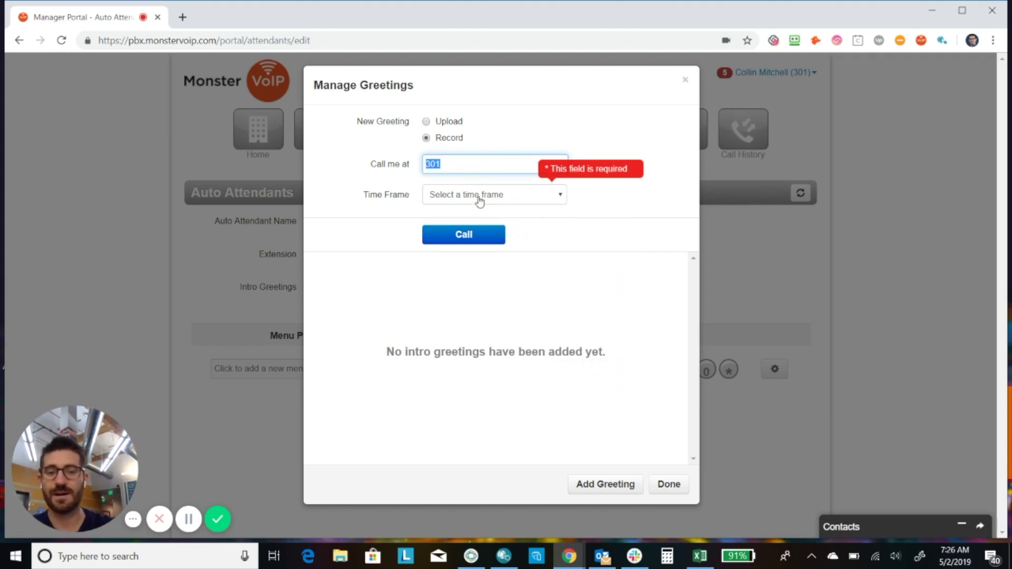
pyautogui.click(479, 198)
pyautogui.click(470, 279)
pyautogui.doubleClick(458, 161)
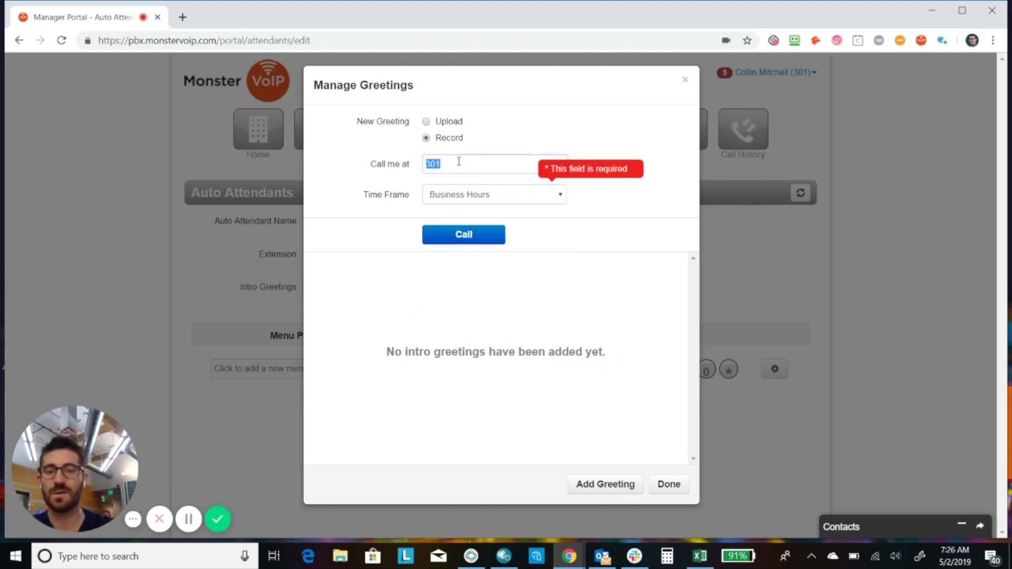
pyautogui.write('424')
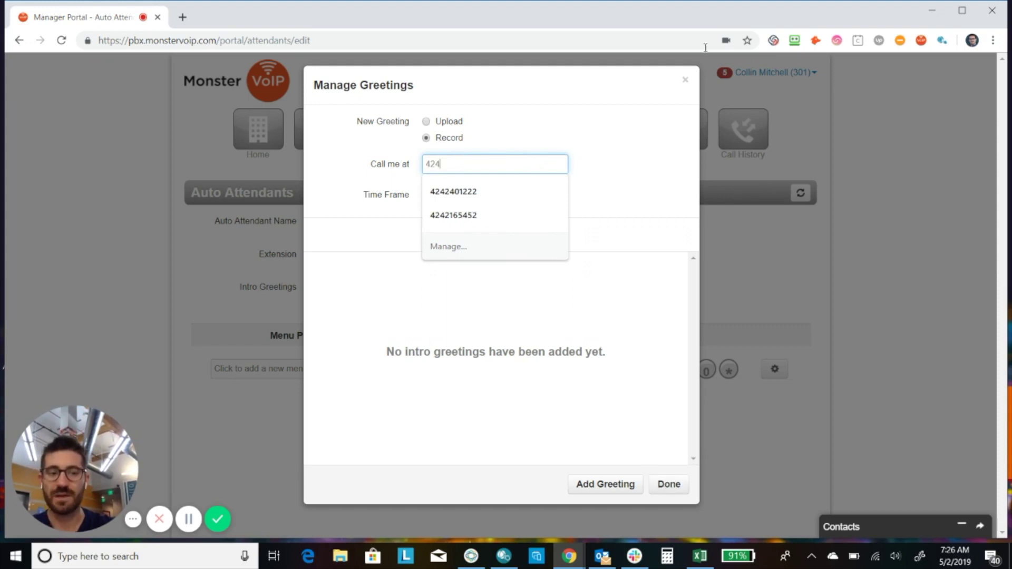
pyautogui.click(686, 83)
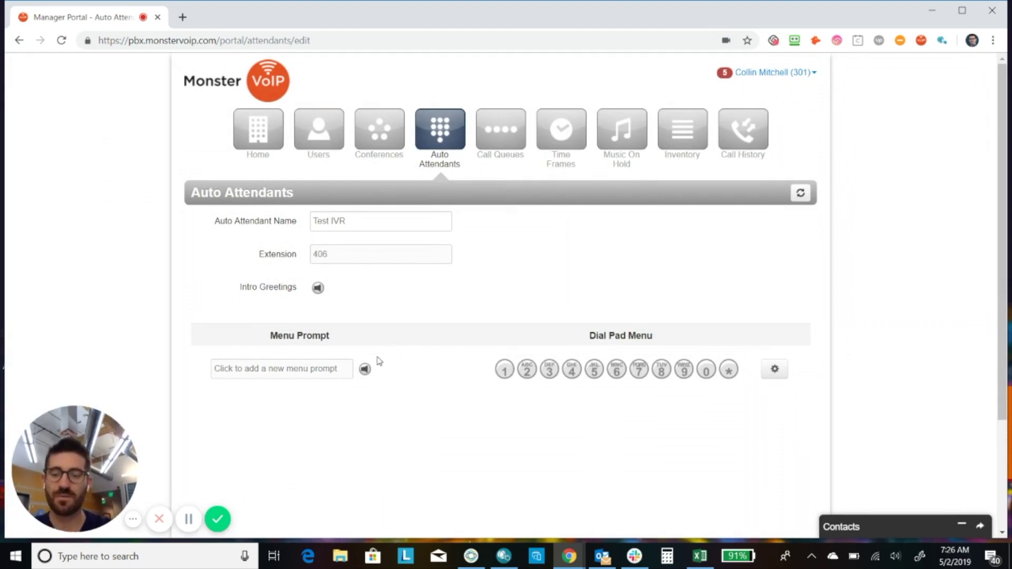
pyautogui.click(364, 370)
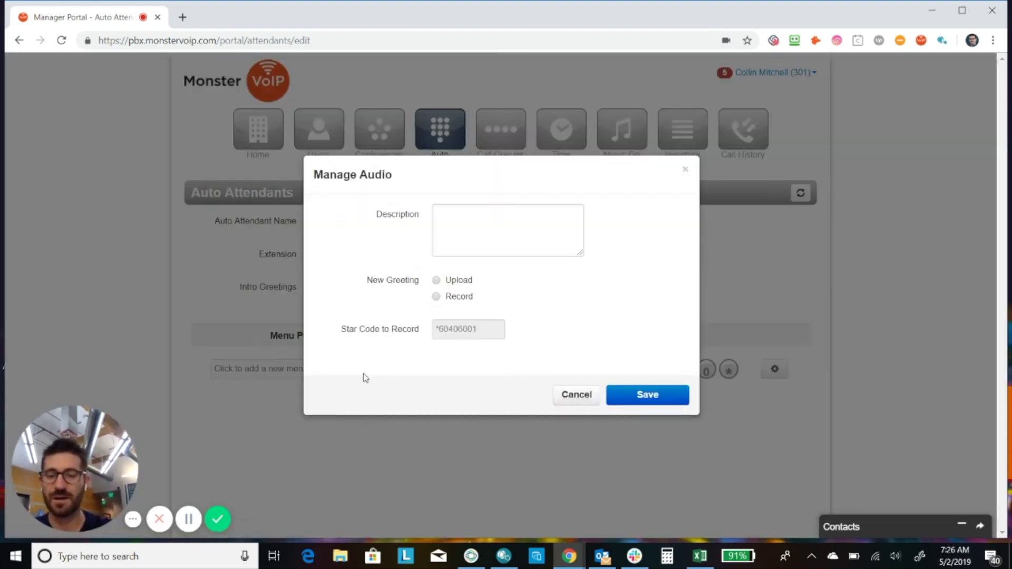
pyautogui.click(517, 223)
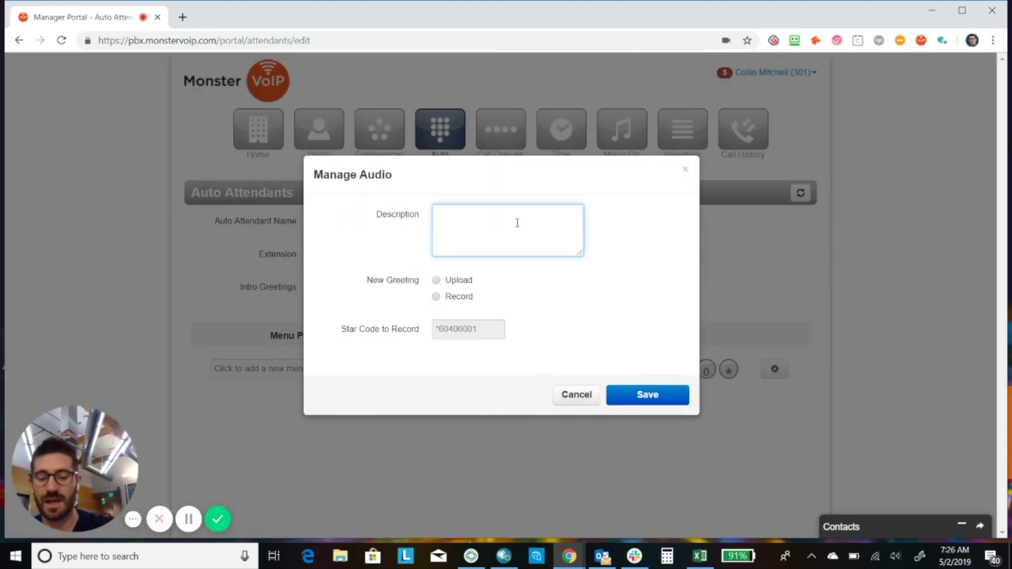
pyautogui.write('test ')
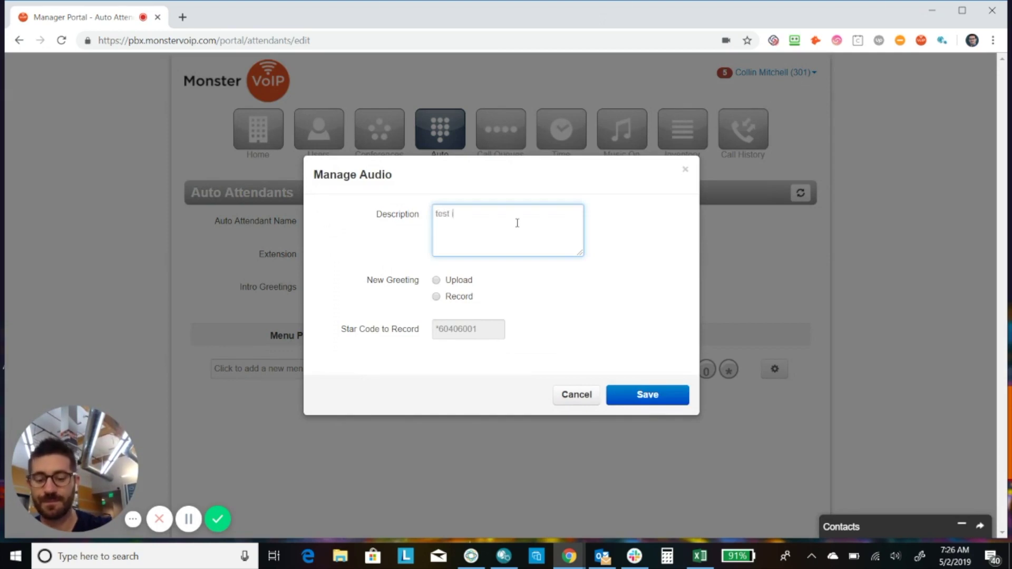
pyautogui.write('ivr')
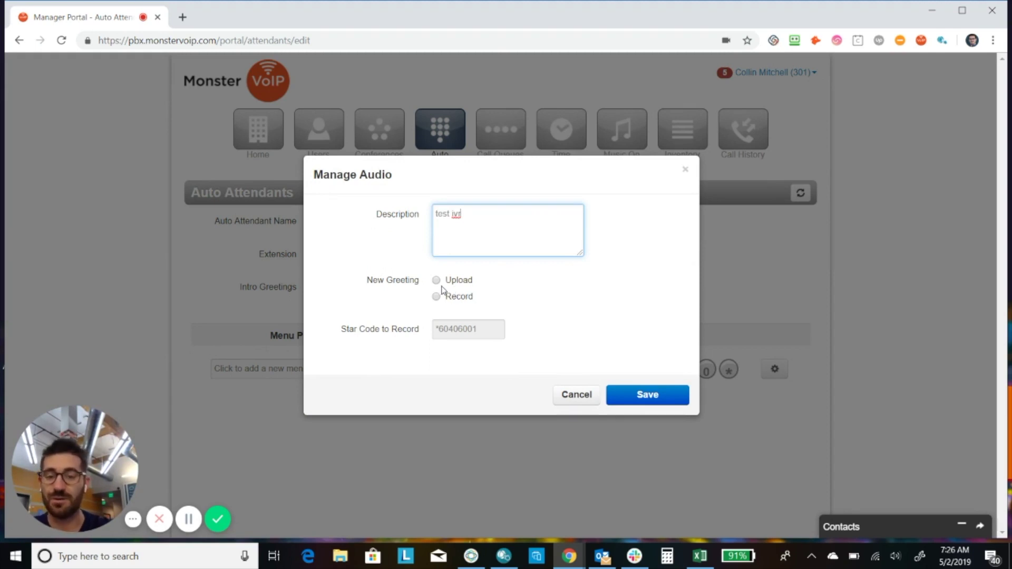
pyautogui.click(441, 286)
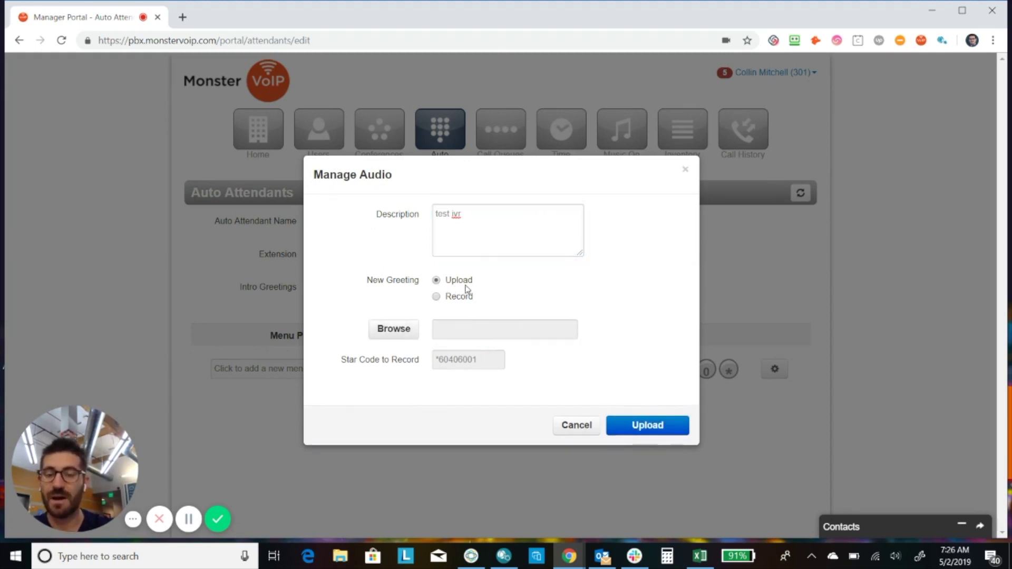
pyautogui.click(451, 301)
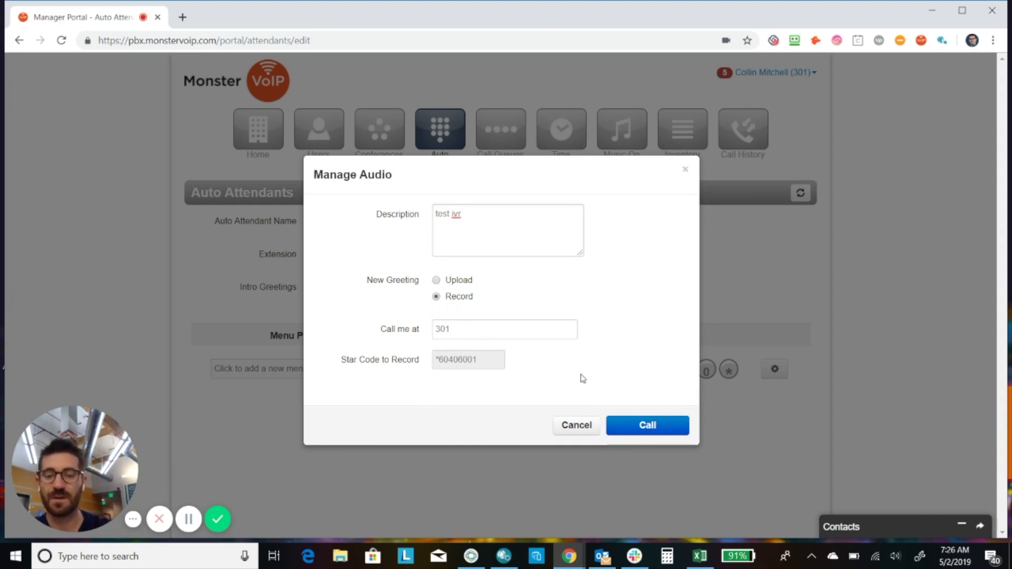
pyautogui.rightClick(657, 429)
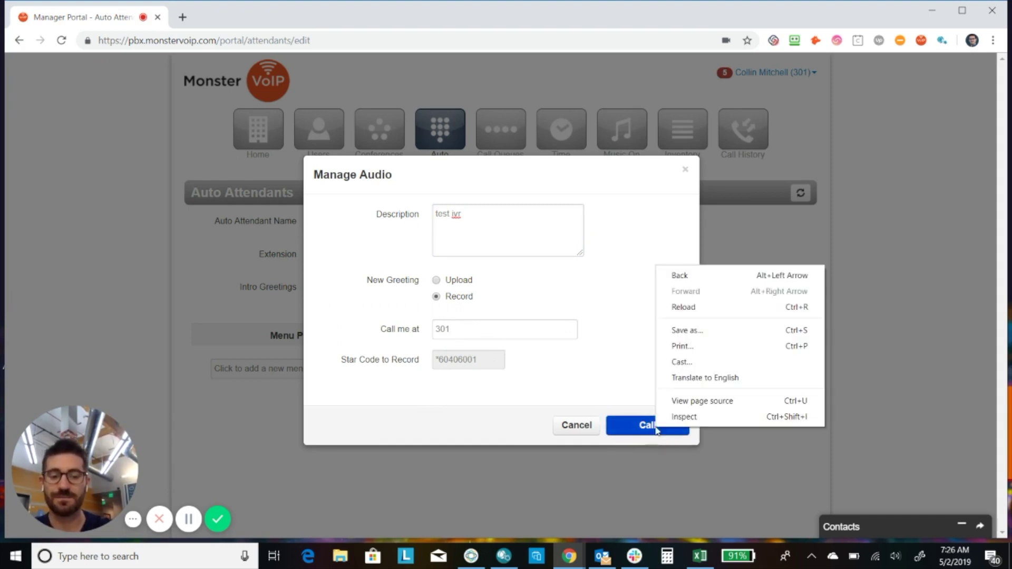
pyautogui.click(657, 429)
pyautogui.click(655, 428)
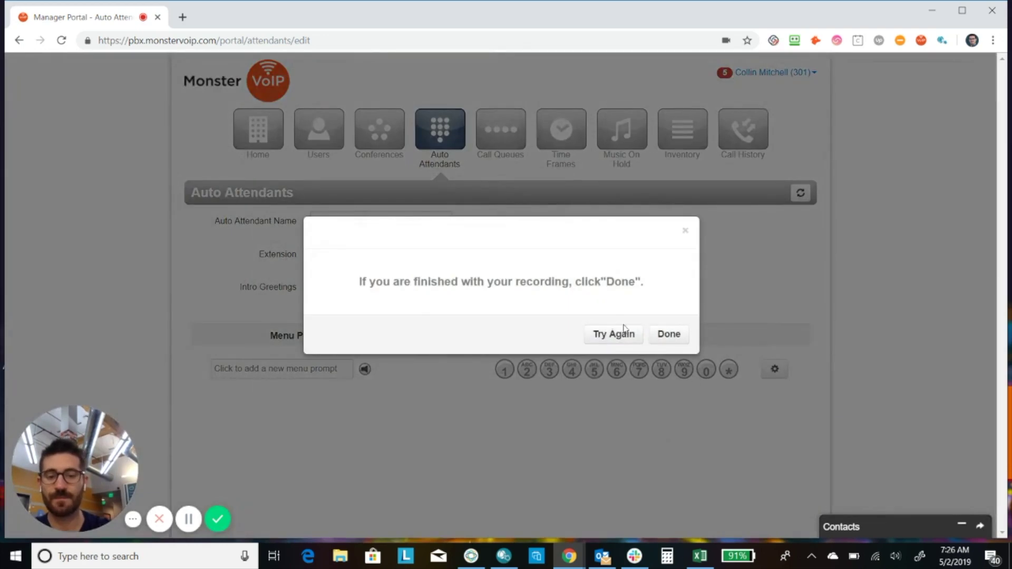
pyautogui.click(679, 338)
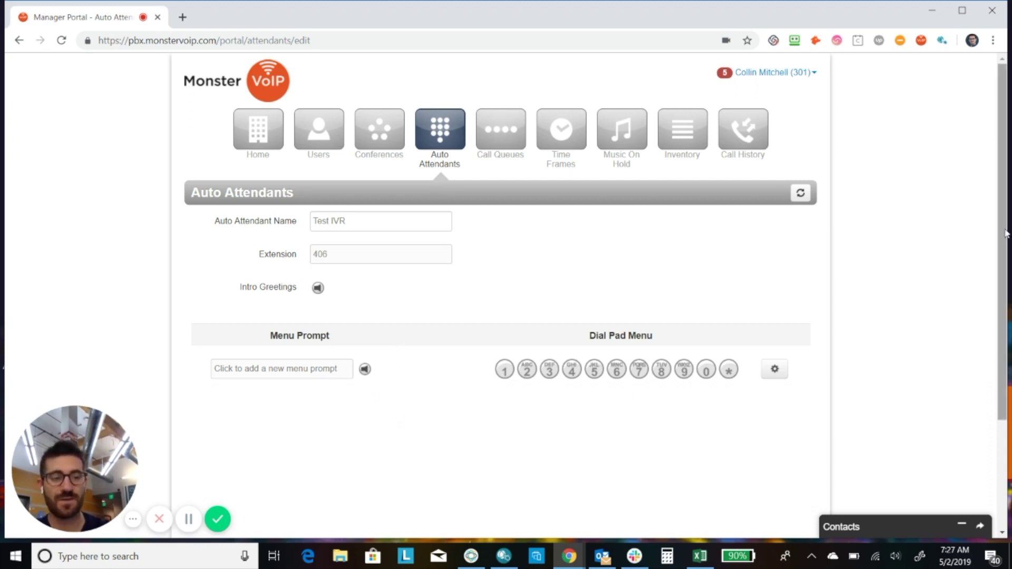
# - Set dial-pad key 9 of Test IVR to Play Message
pyautogui.scroll(-2, 391, 227)
pyautogui.scroll(2, 391, 226)
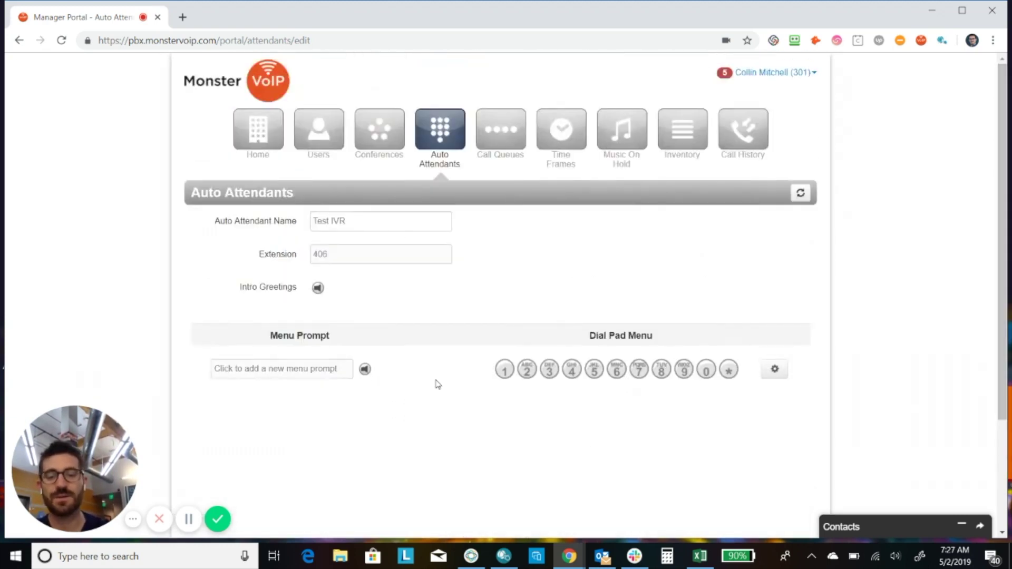
pyautogui.click(508, 376)
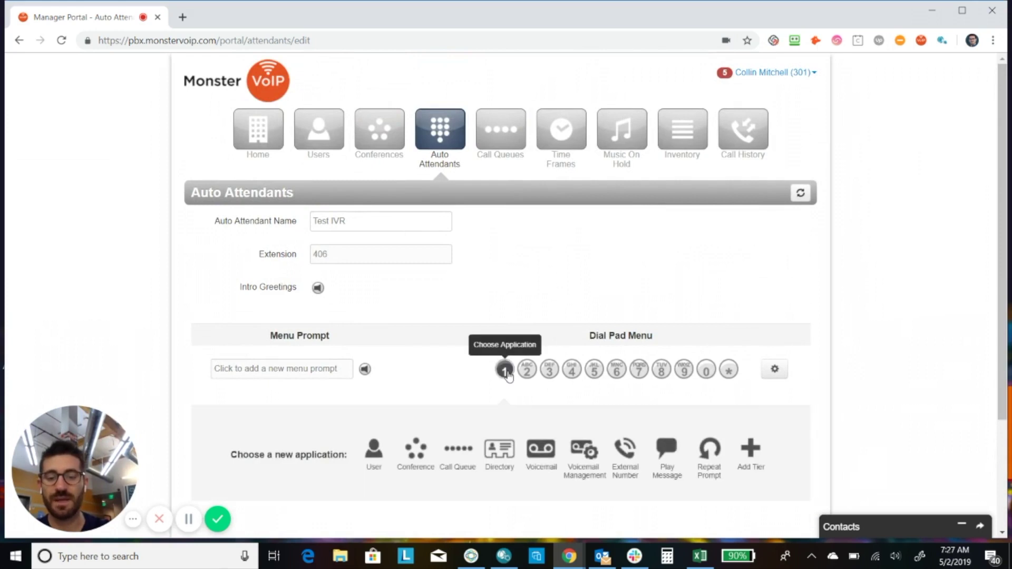
pyautogui.moveTo(1004, 249); pyautogui.dragTo(1003, 298)
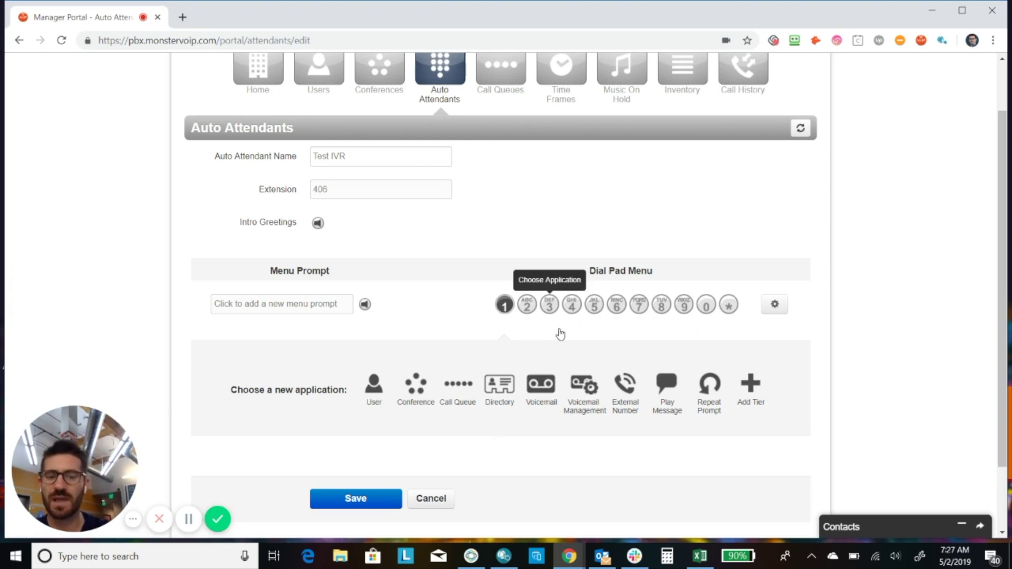
pyautogui.click(683, 307)
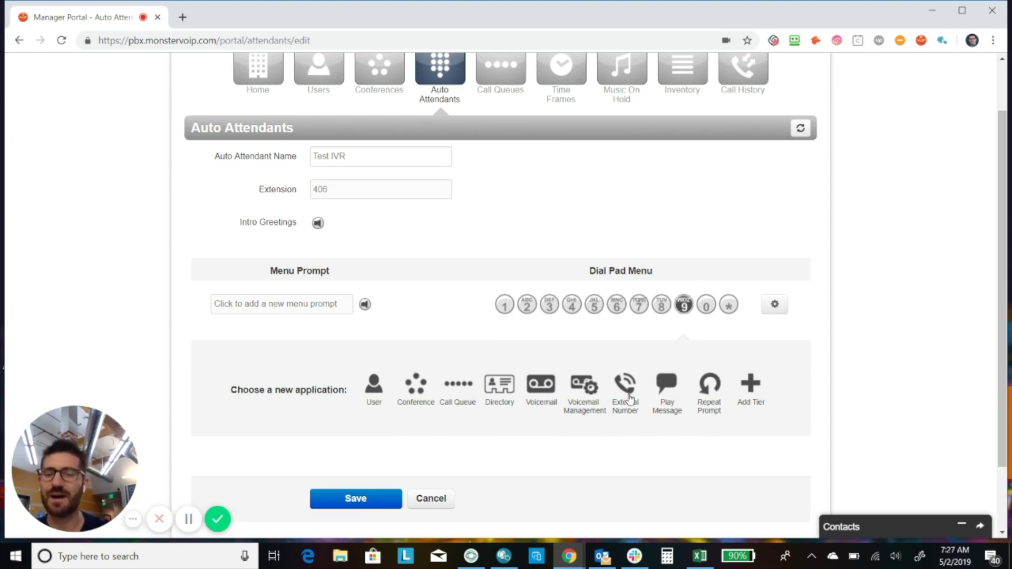
pyautogui.click(668, 387)
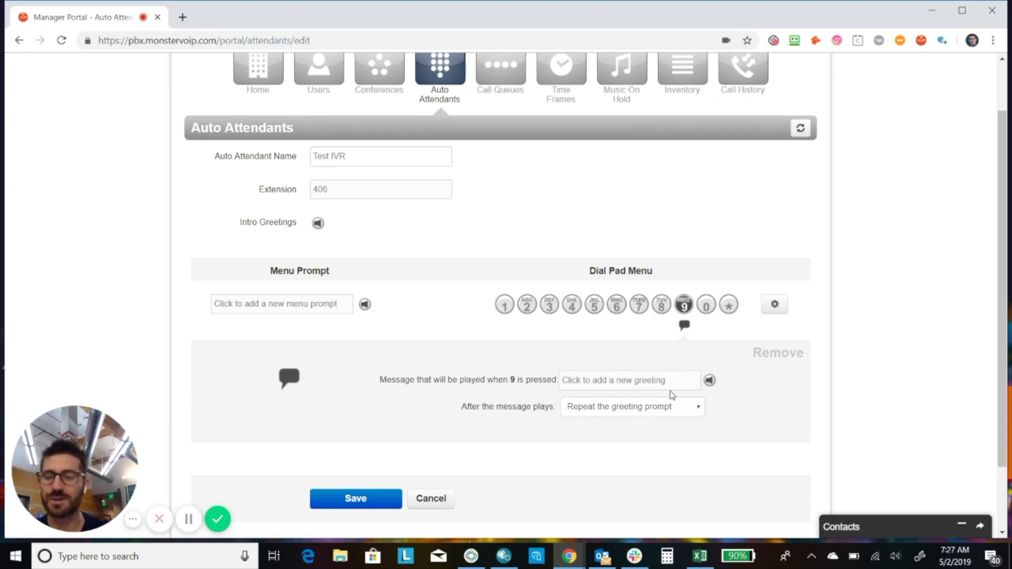
# - Set dial-pad key 8 to send callers to the company Directory
pyautogui.click(572, 305)
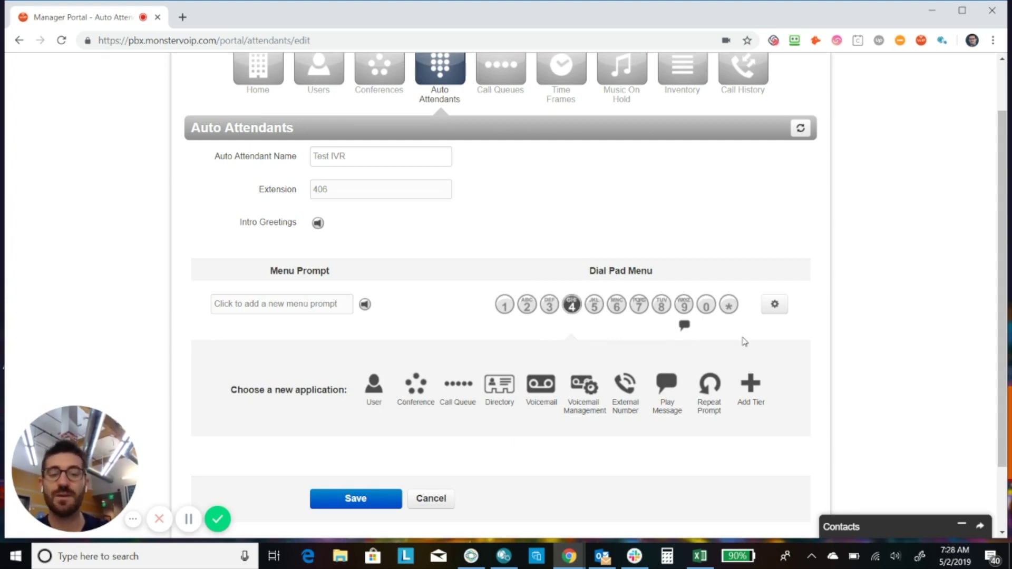
pyautogui.click(684, 305)
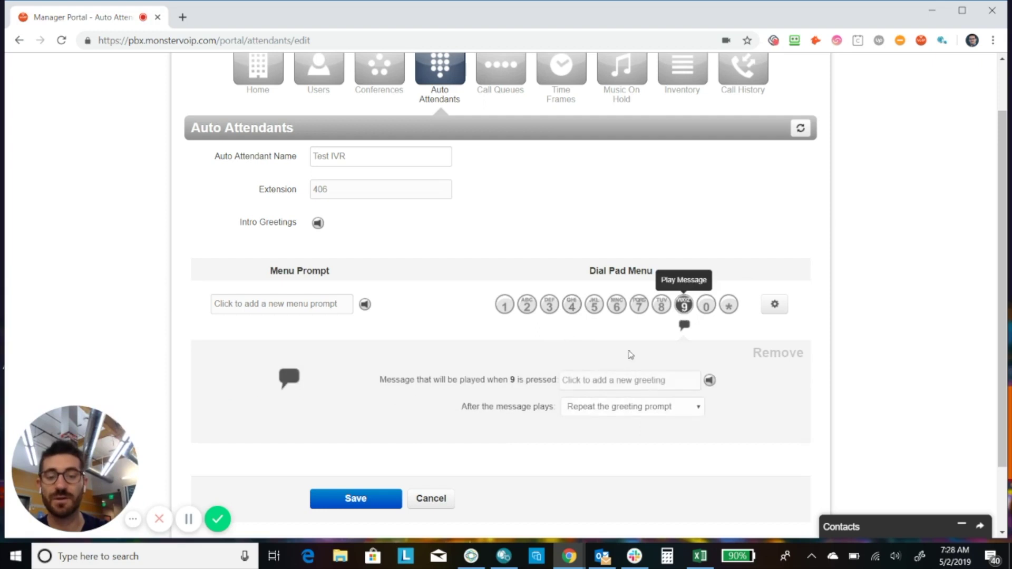
pyautogui.click(659, 311)
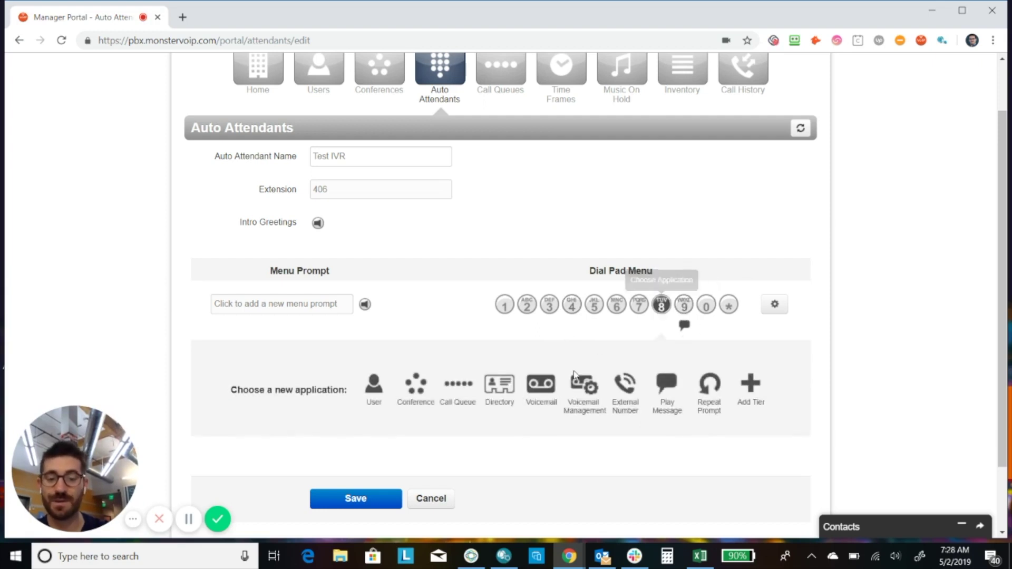
pyautogui.click(491, 387)
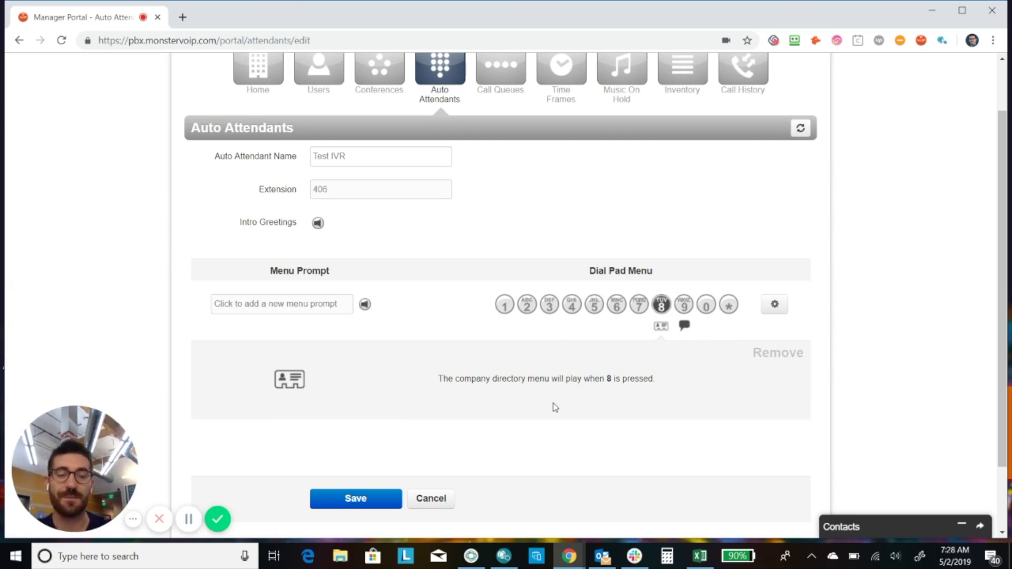
pyautogui.click(776, 305)
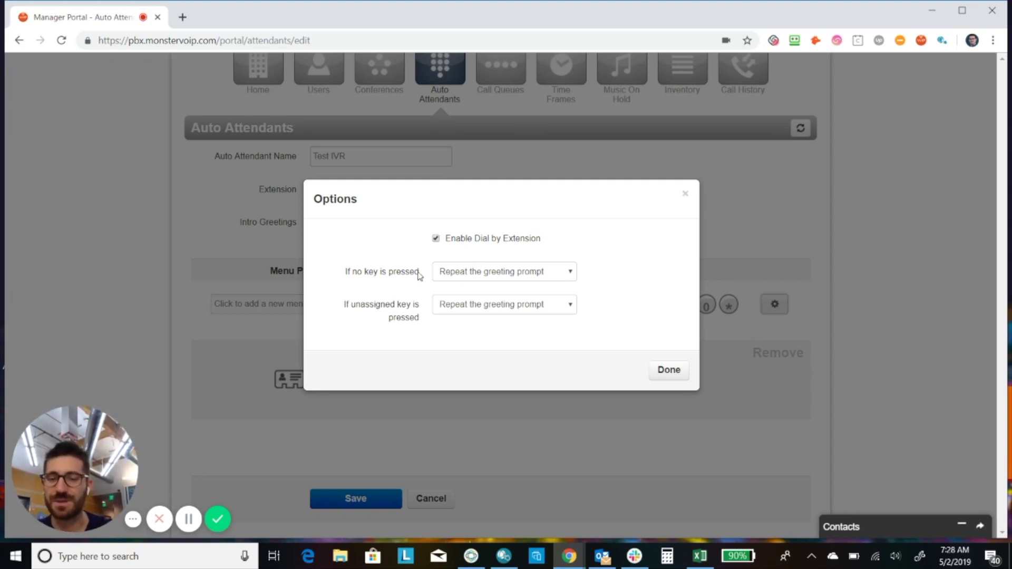
pyautogui.click(510, 282)
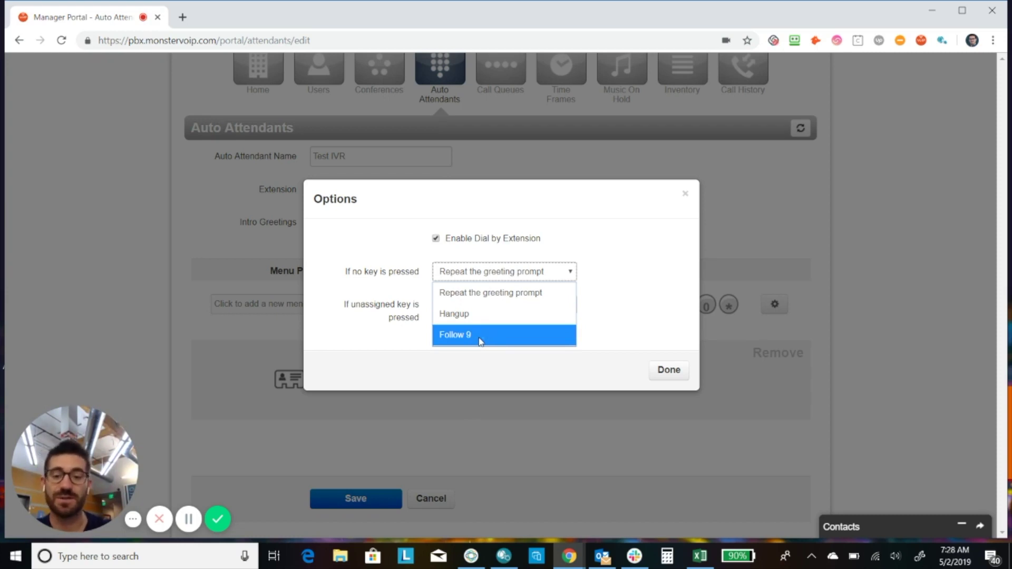
pyautogui.click(685, 193)
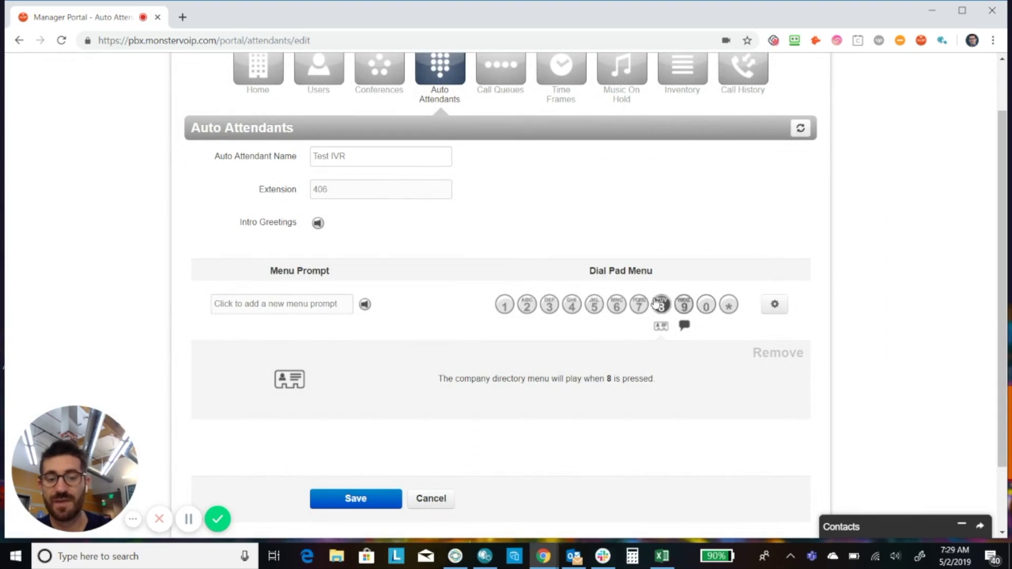
# - Assign dial-pad key 7 the Voicemail application with mailbox 301
pyautogui.click(641, 310)
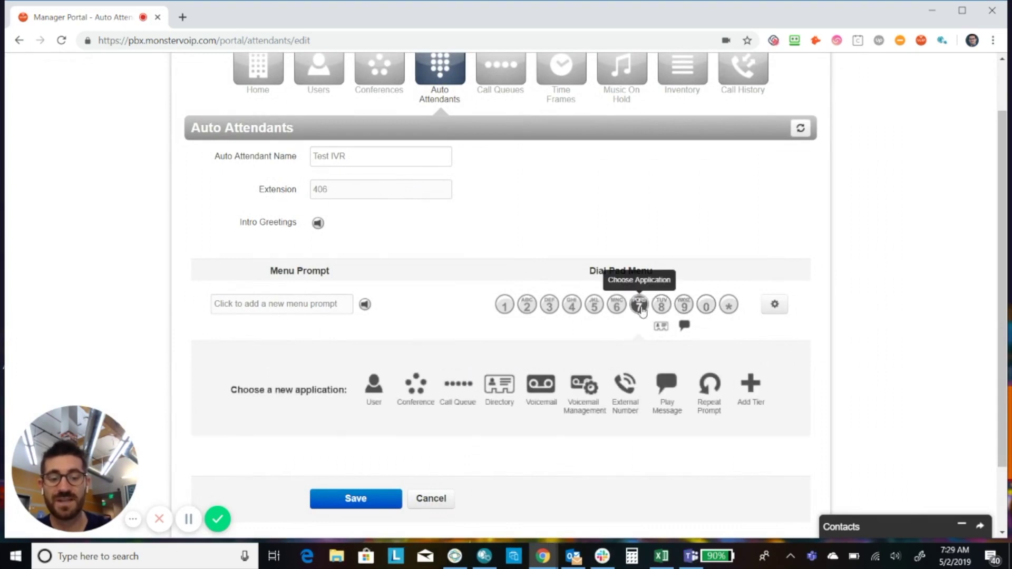
pyautogui.click(542, 396)
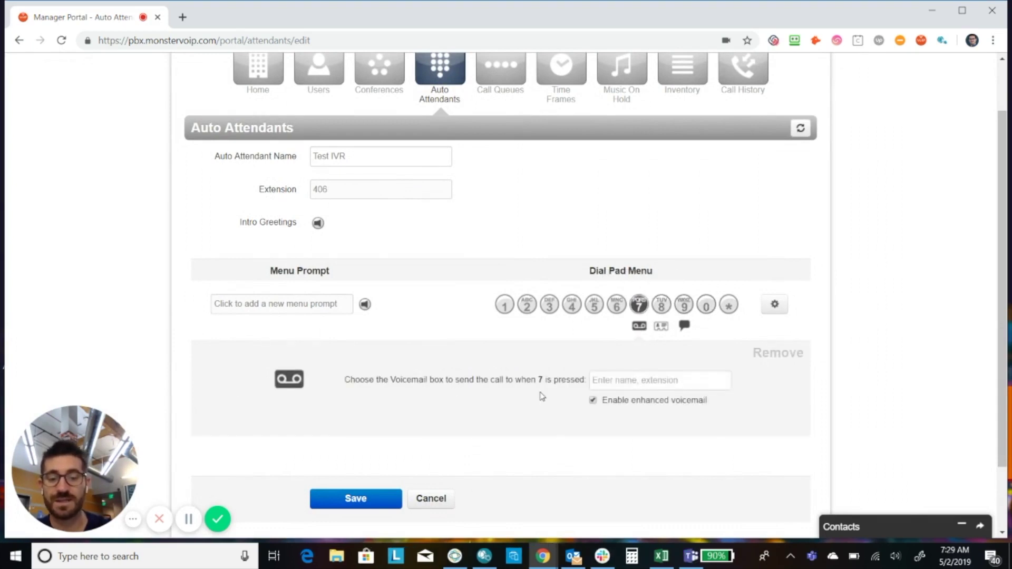
pyautogui.click(621, 379)
pyautogui.write('310')
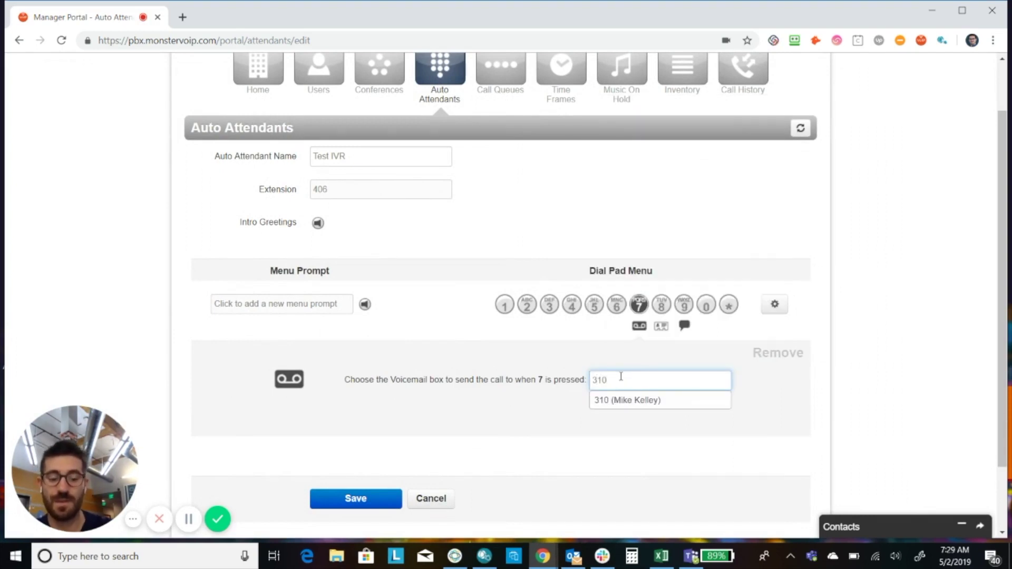
pyautogui.write('01')
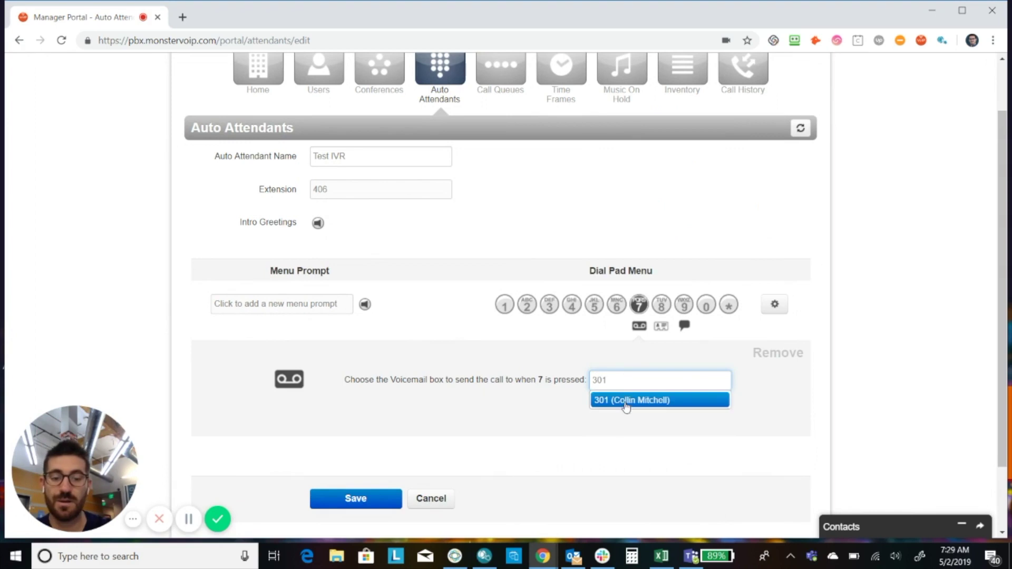
pyautogui.click(626, 403)
pyautogui.click(691, 429)
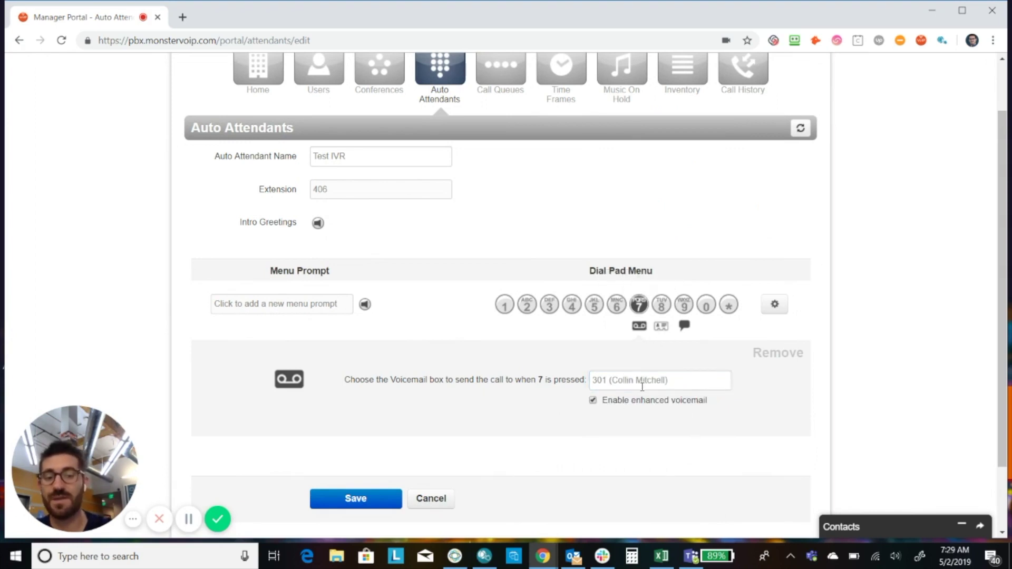
# - Set 'If no key is pressed' to Follow 8, keep greeting repeat for unassigned keys, and save
pyautogui.click(774, 304)
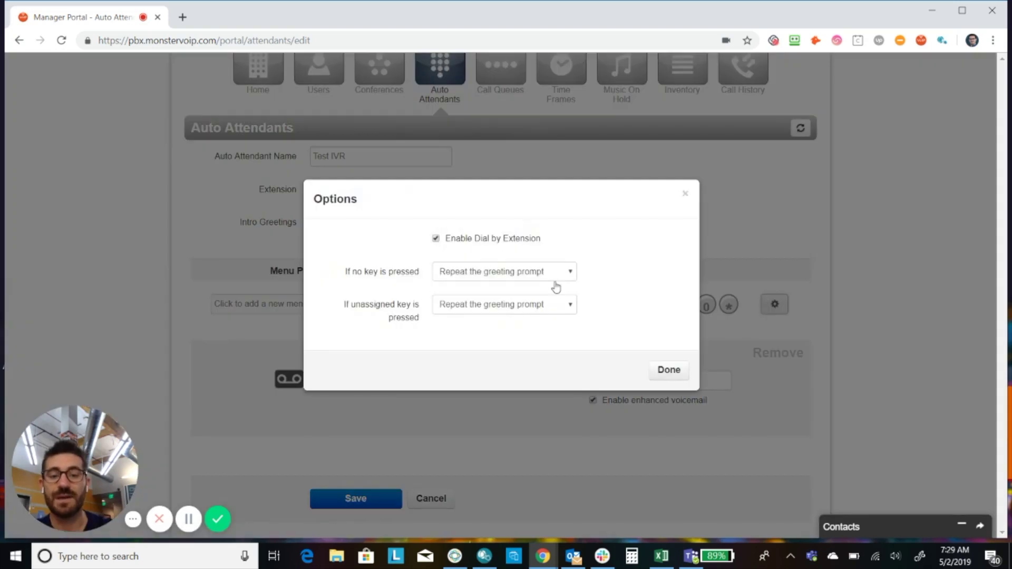
pyautogui.click(448, 272)
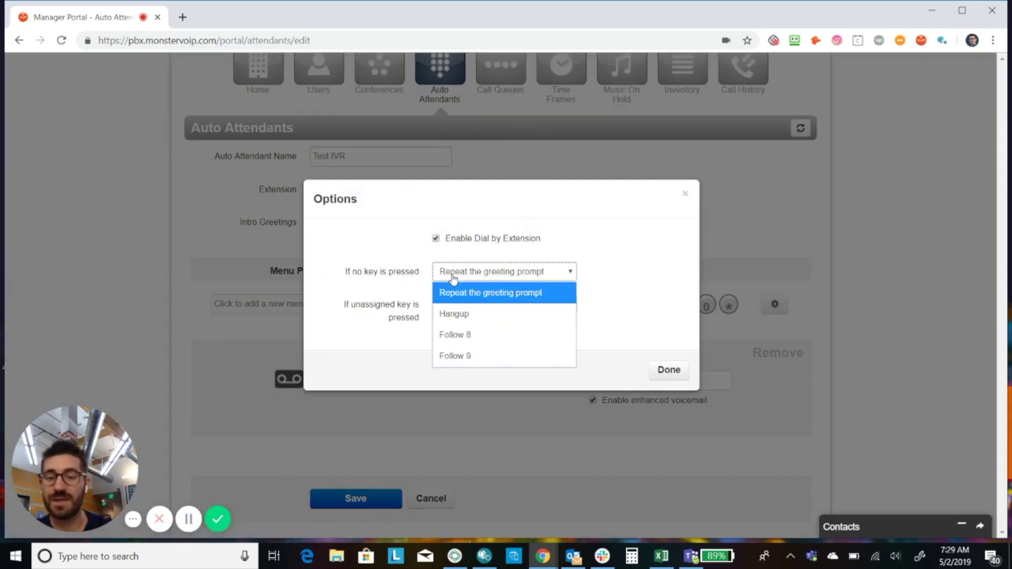
pyautogui.click(478, 339)
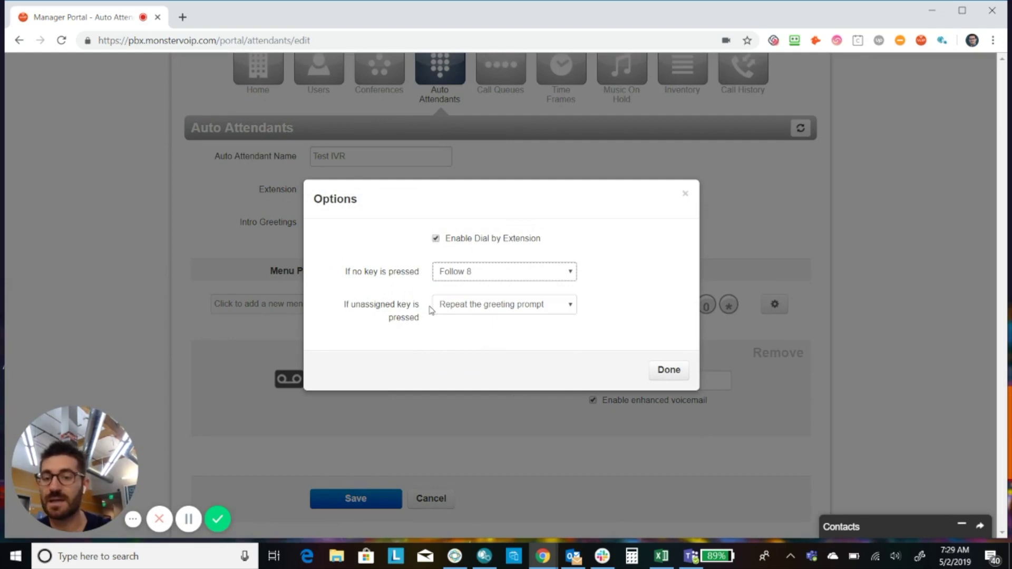
pyautogui.click(488, 309)
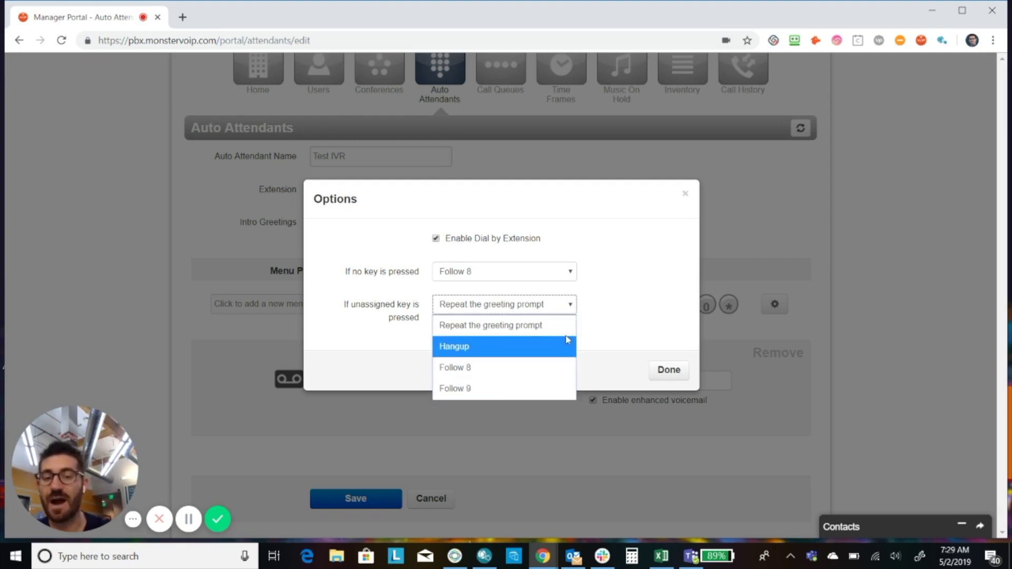
pyautogui.click(608, 333)
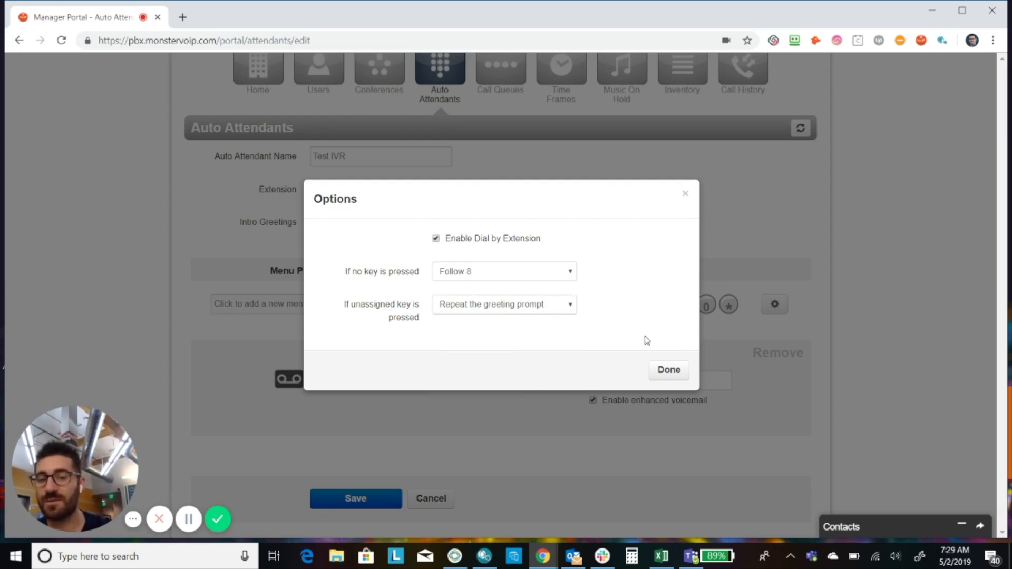
pyautogui.click(668, 369)
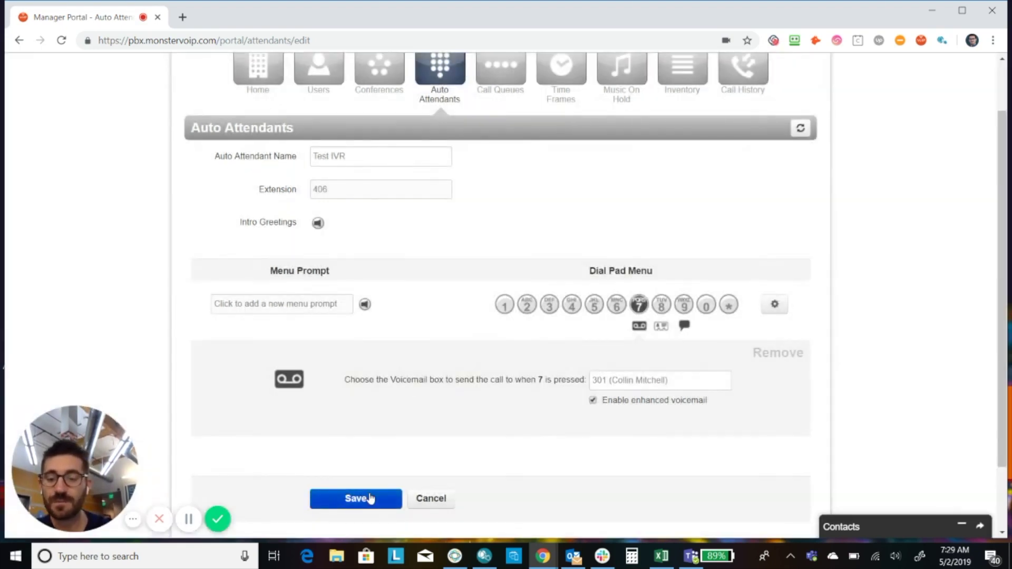
pyautogui.click(370, 499)
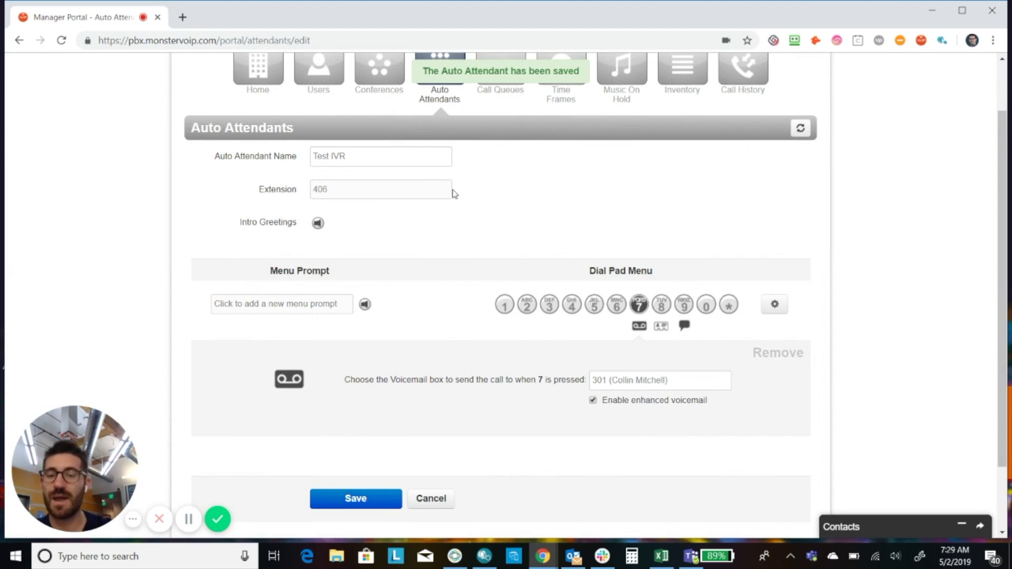
# - Return to the Auto Attendants list and reopen Test IVR to verify extension 406
pyautogui.click(442, 98)
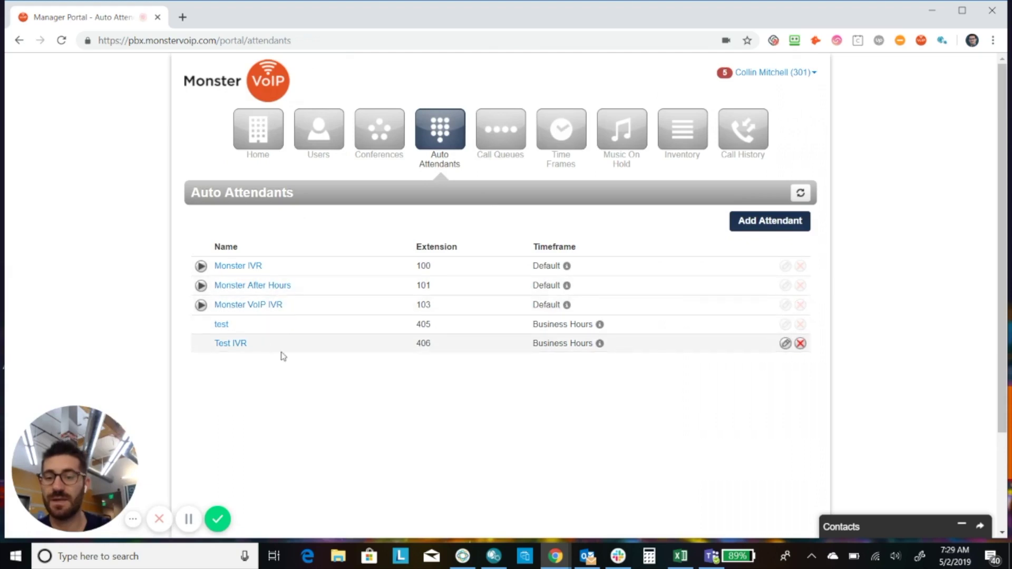
pyautogui.click(785, 344)
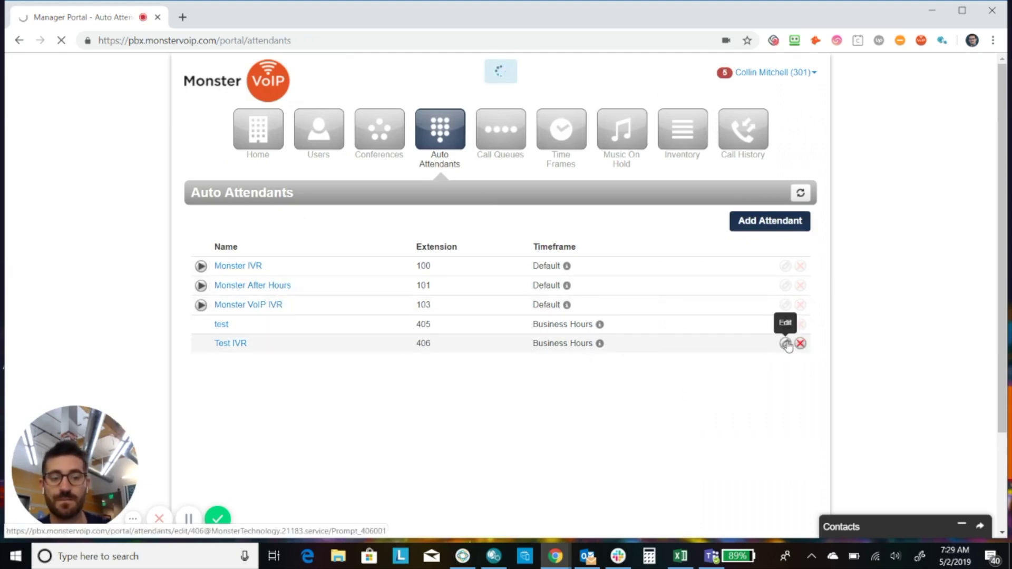
pyautogui.rightClick(785, 344)
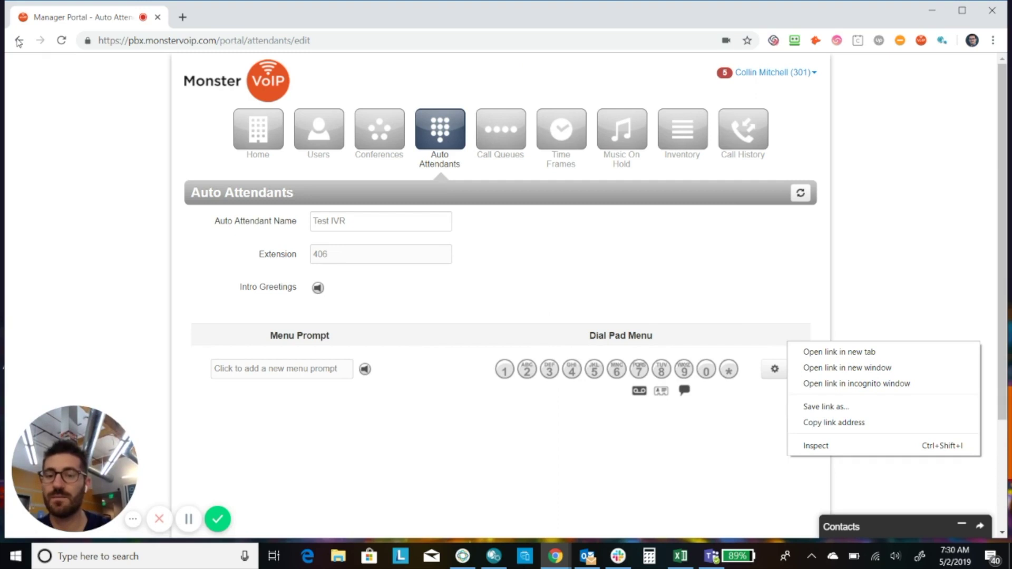
pyautogui.moveTo(346, 255); pyautogui.dragTo(317, 253)
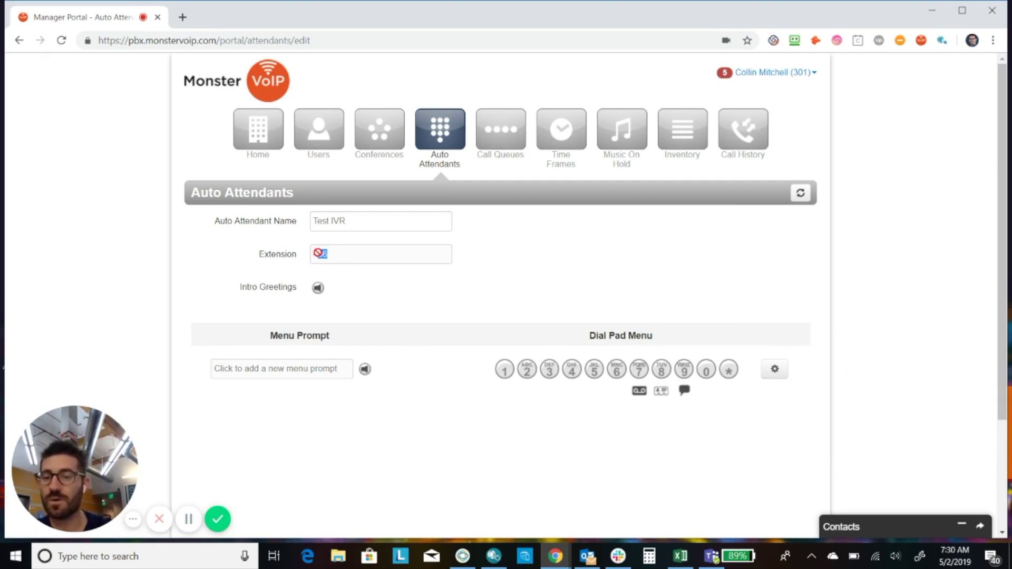
pyautogui.click(619, 281)
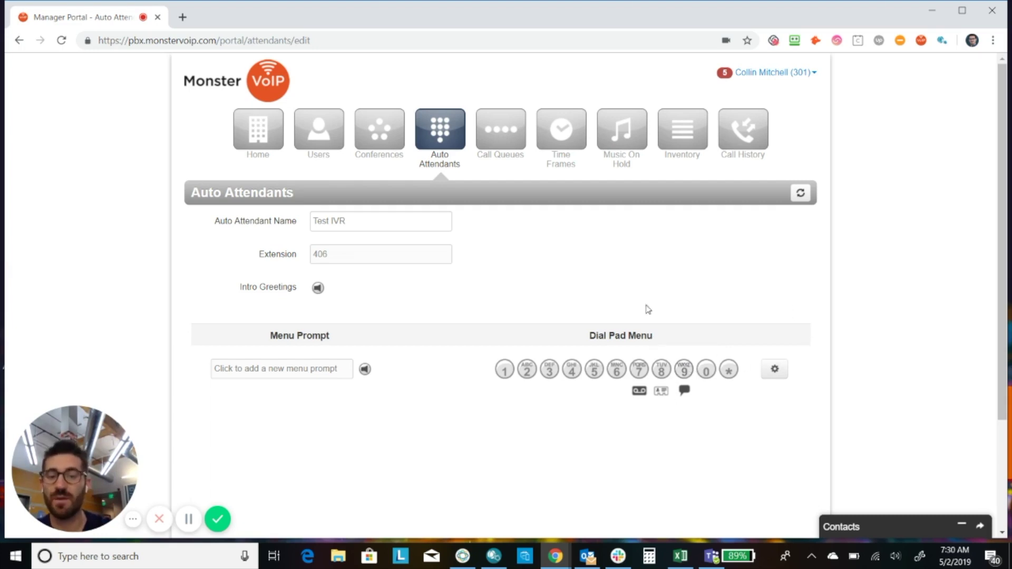
# - In Inventory, change the main number's auto attendant from Monster VoIP IVR (103) to Test IVR (406) and save
pyautogui.rightClick(689, 155)
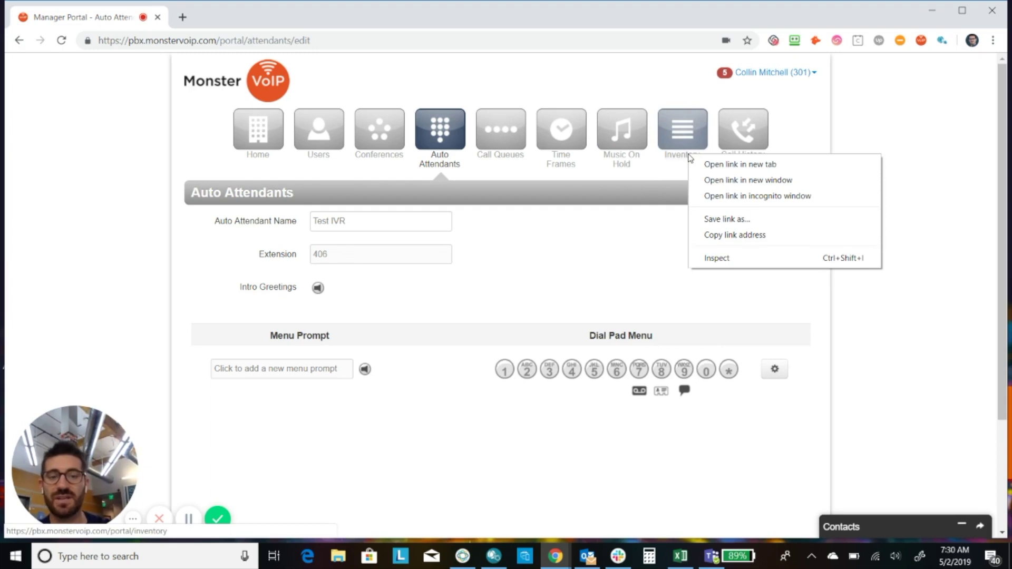
pyautogui.click(683, 138)
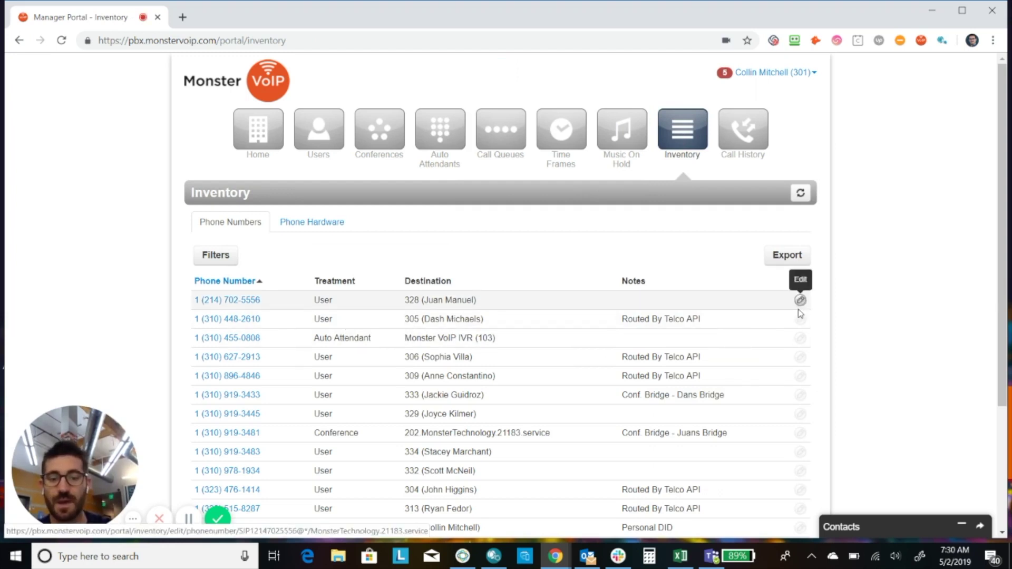
pyautogui.click(800, 339)
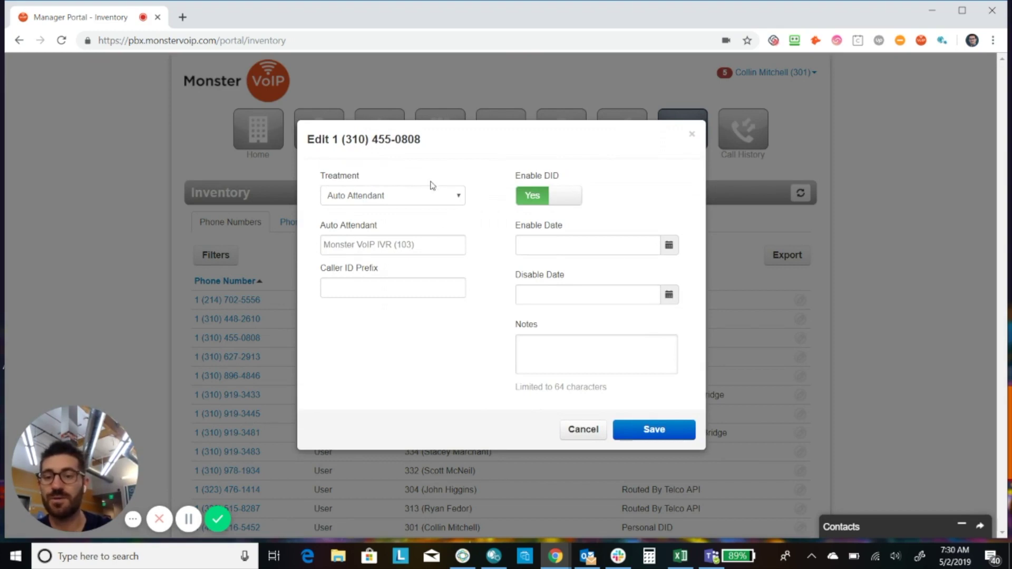
pyautogui.click(443, 245)
pyautogui.hotkey('ctrl', 'a')
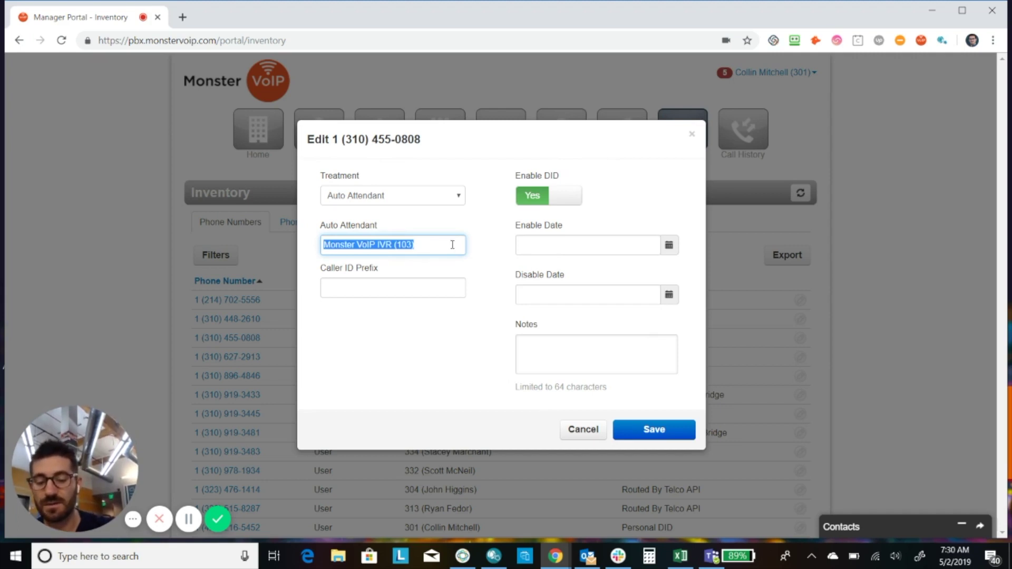
pyautogui.write('406')
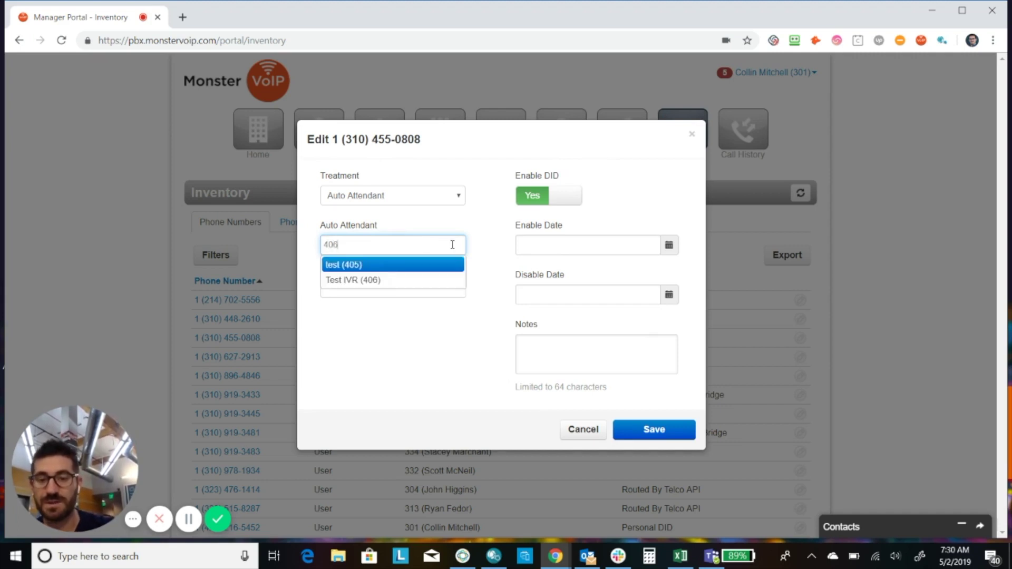
pyautogui.click(390, 265)
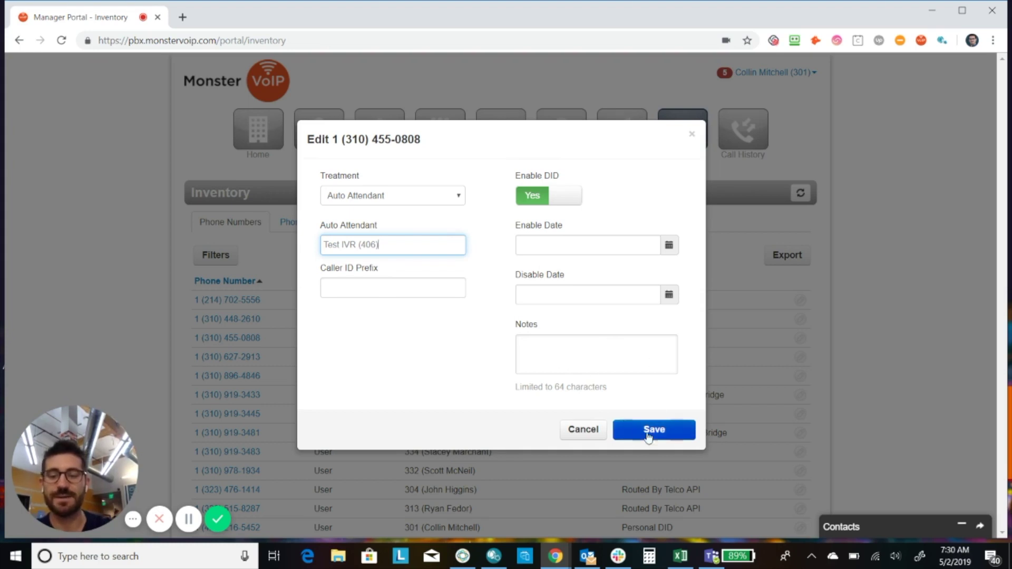
pyautogui.click(583, 436)
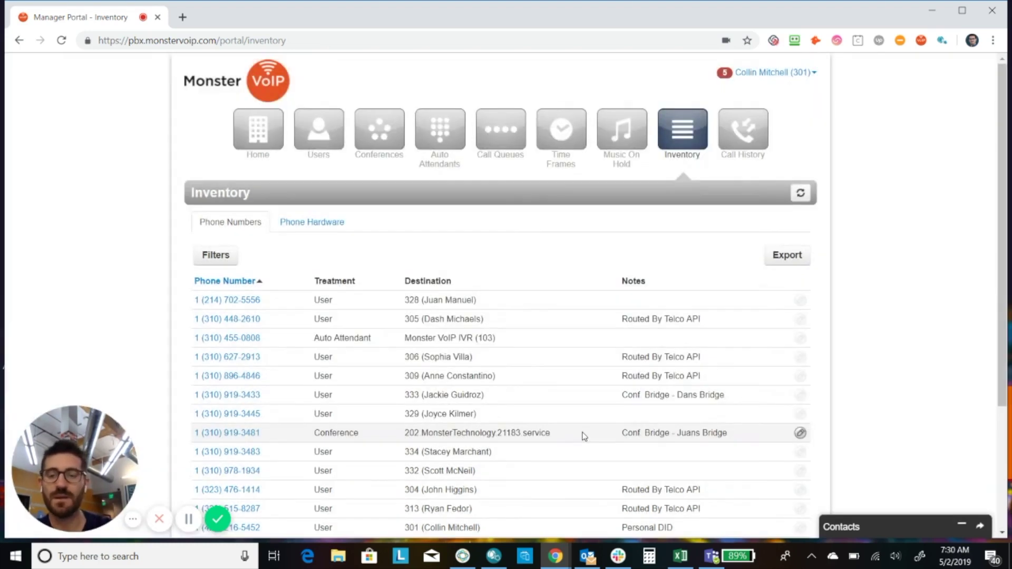